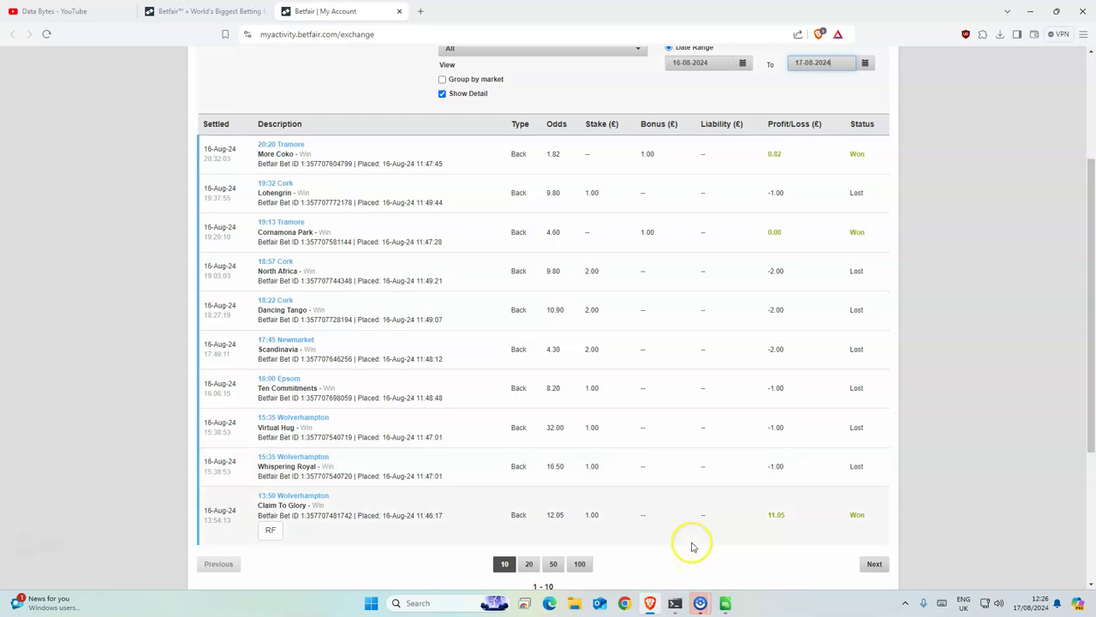
Step: Review the stakes and results of the bets settled on 16 August, and close the account activity page
drag(814, 515, 564, 512)
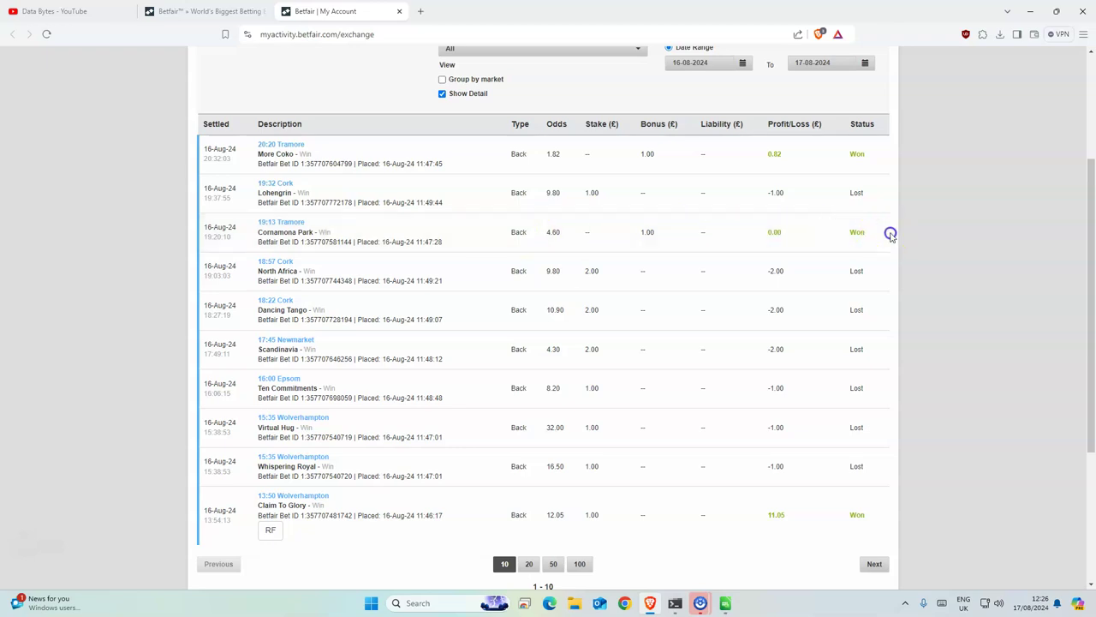
drag(890, 233, 697, 237)
click(726, 240)
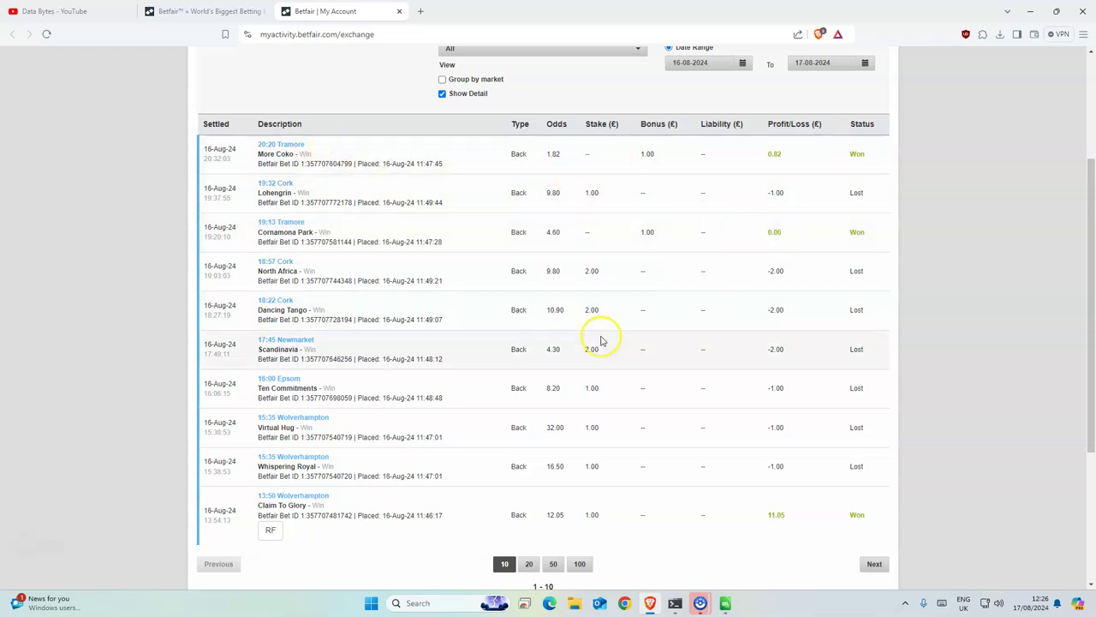
drag(867, 476, 489, 210)
click(548, 249)
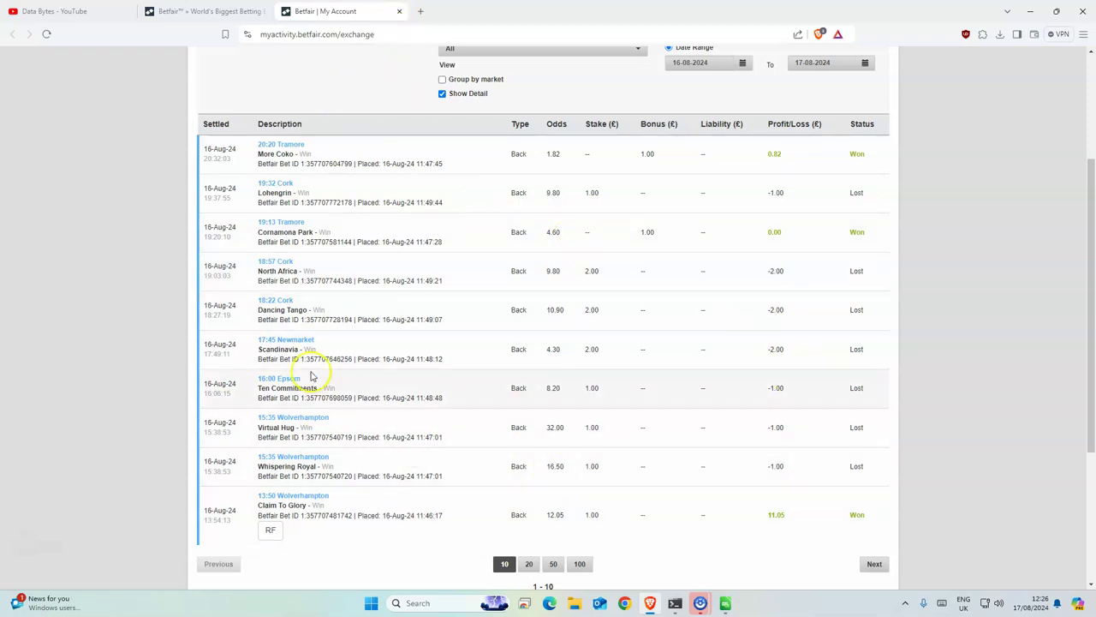
click(399, 12)
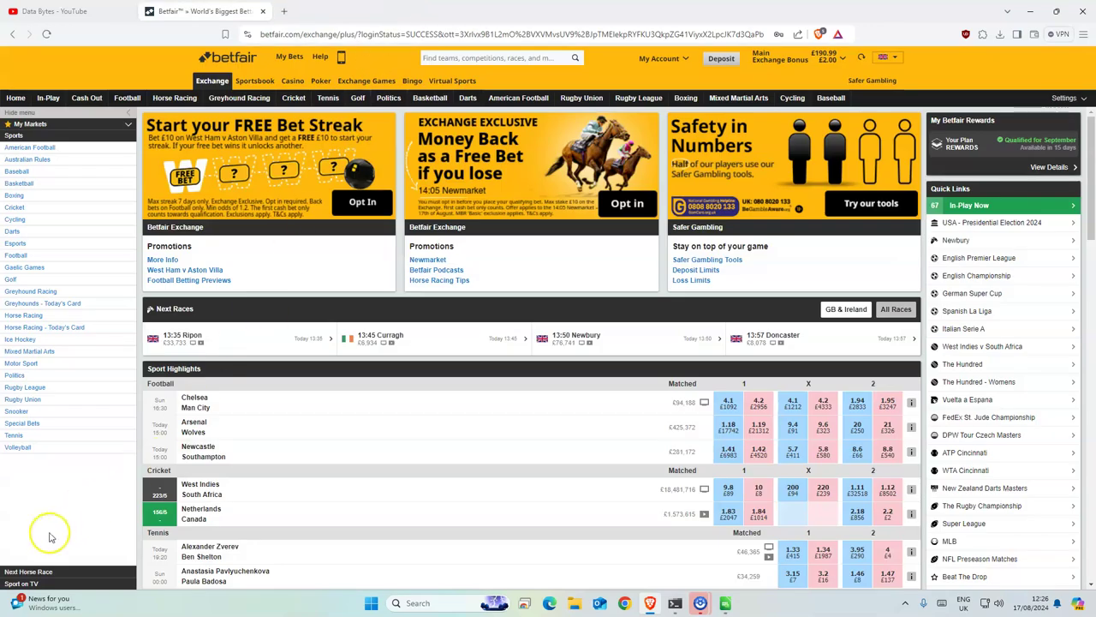
Step: Switch to the MergedDF spreadsheet in LibreOffice Calc and total the filtered bet amounts in G2:G602
key(alt+Tab)
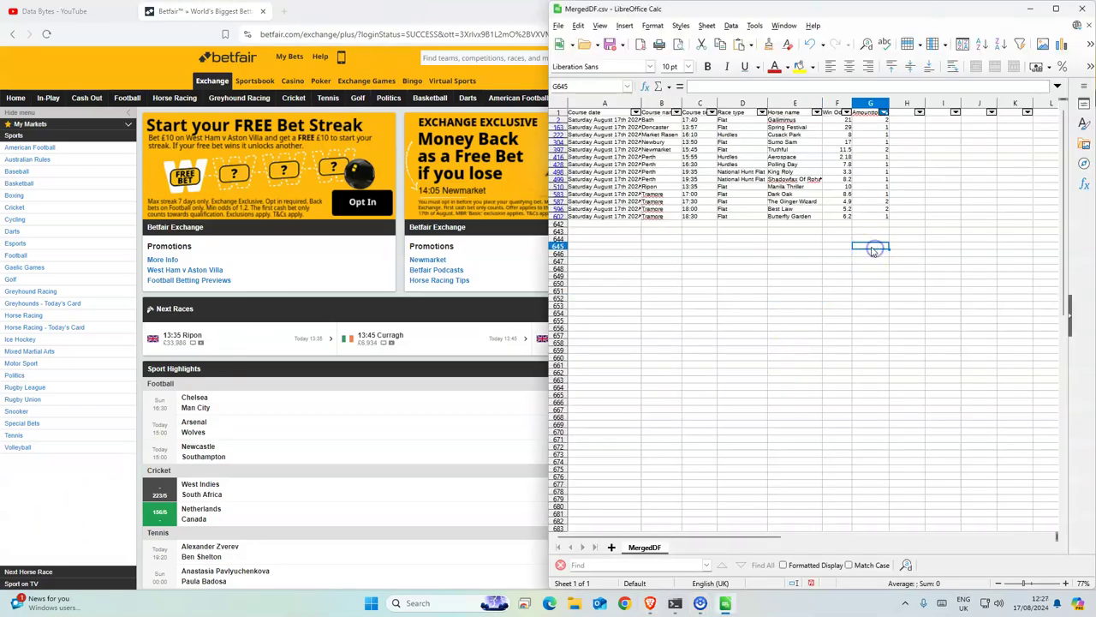
click(877, 217)
drag(877, 217, 879, 126)
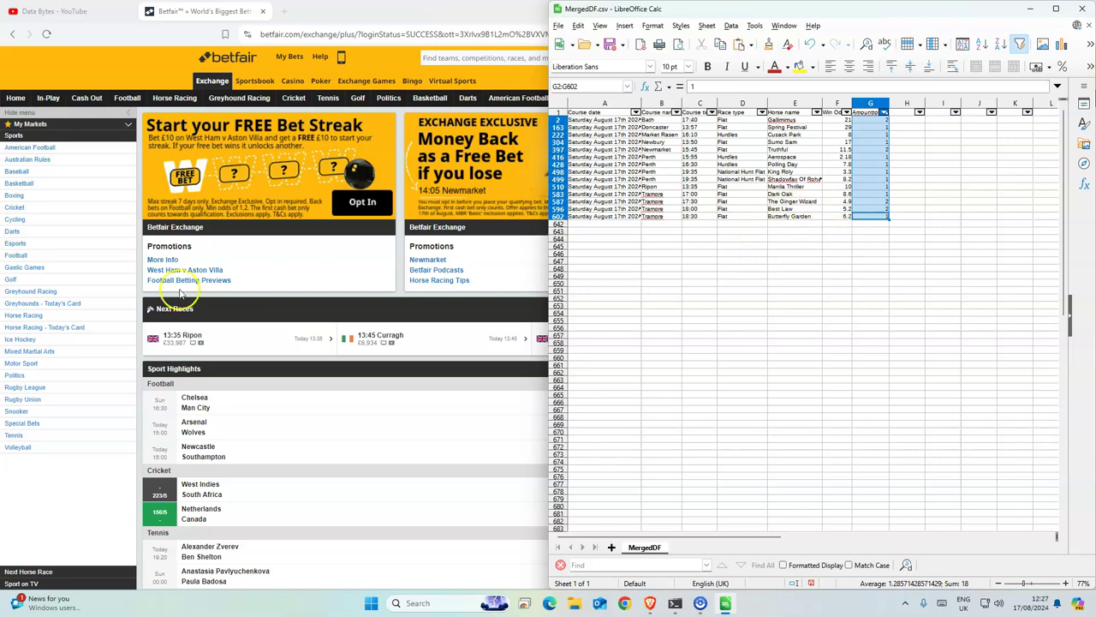
Step: Arrange the browser and spreadsheet side by side, and open the 17:40 Bath win market from the horse racing schedule
key(super+Left)
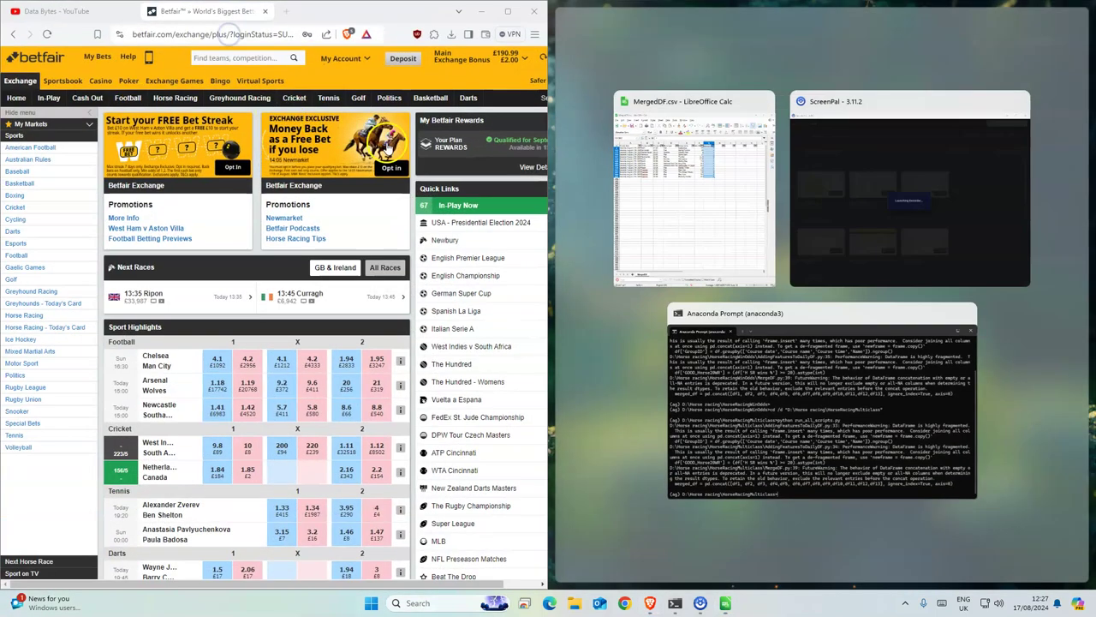
click(692, 205)
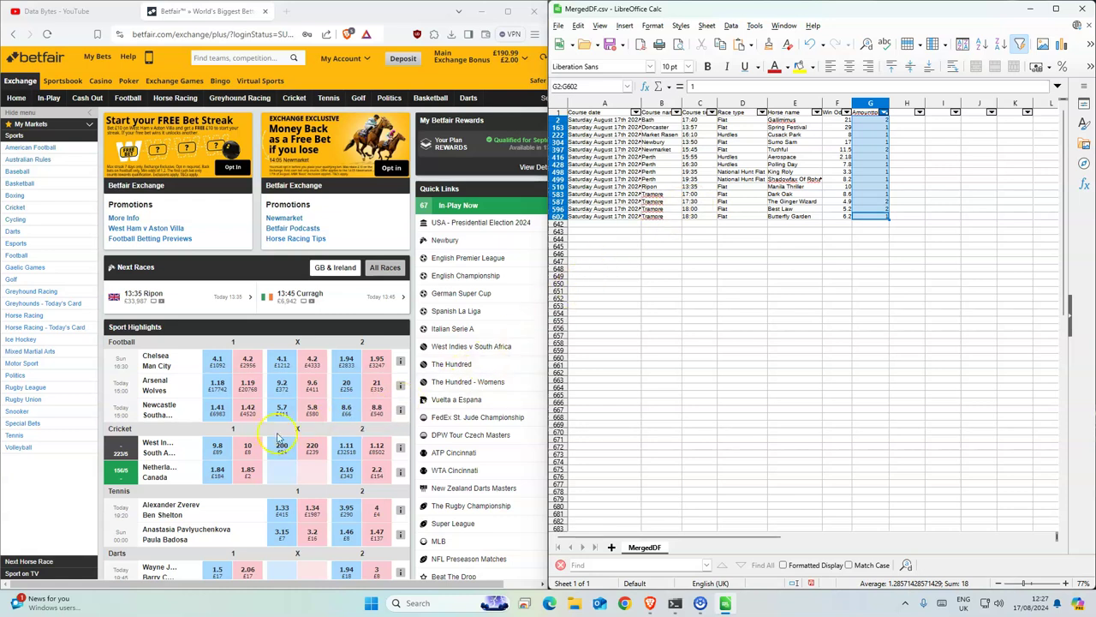
click(175, 98)
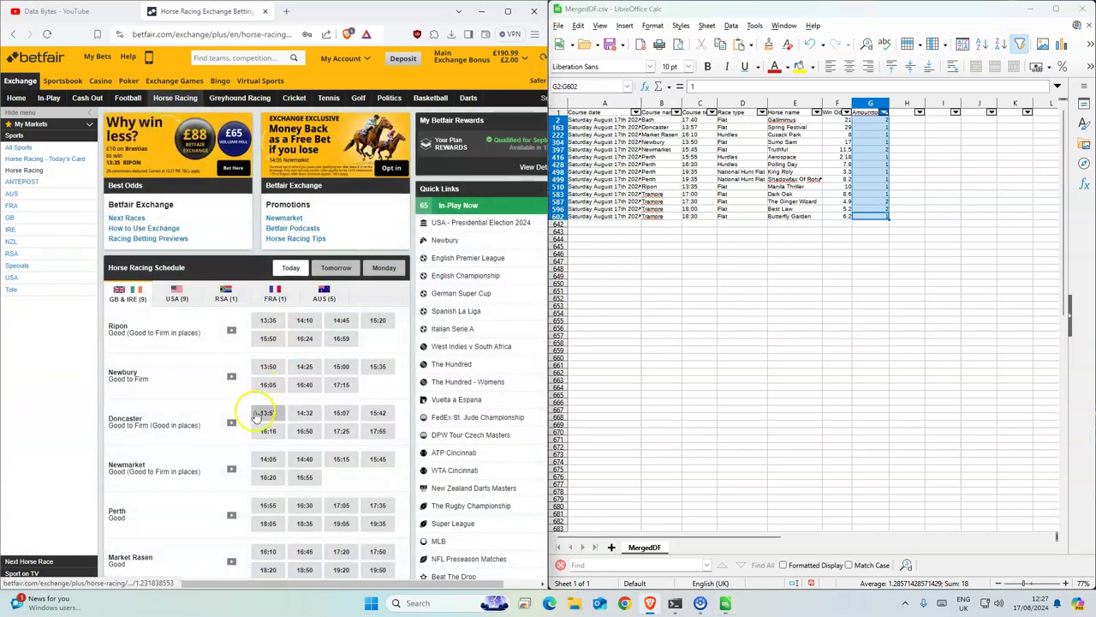
scroll(250, 492, down, 1)
scroll(251, 492, down, 2)
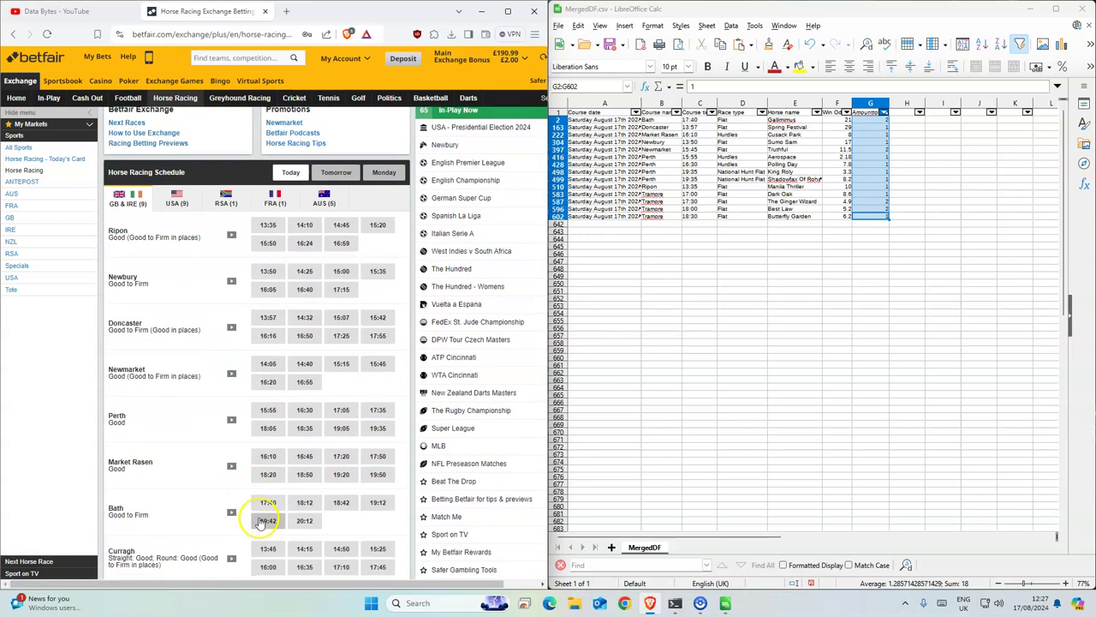
click(274, 502)
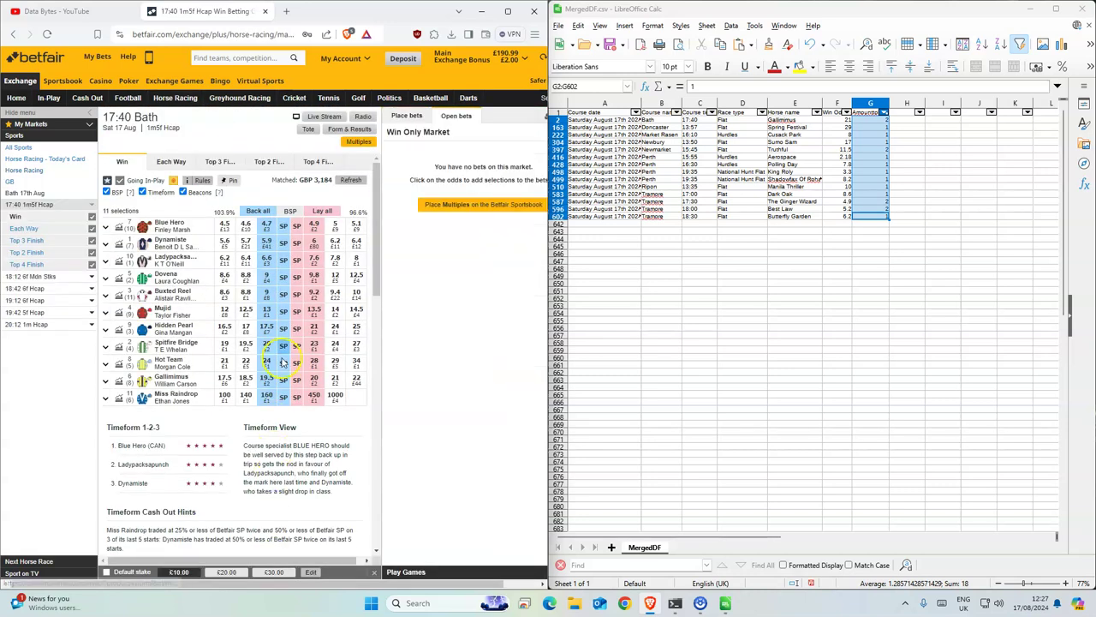
Step: Back Gallimimus in the 17:40 Bath race at odds of 21 with a £2 stake, widening the browser window to confirm the bet
click(264, 244)
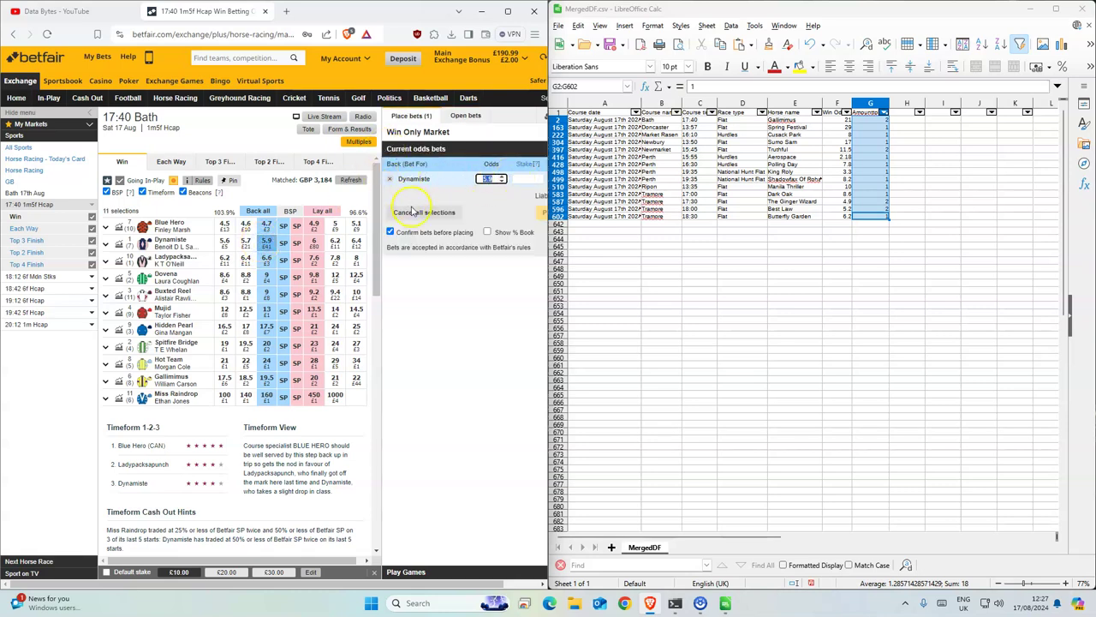
click(389, 178)
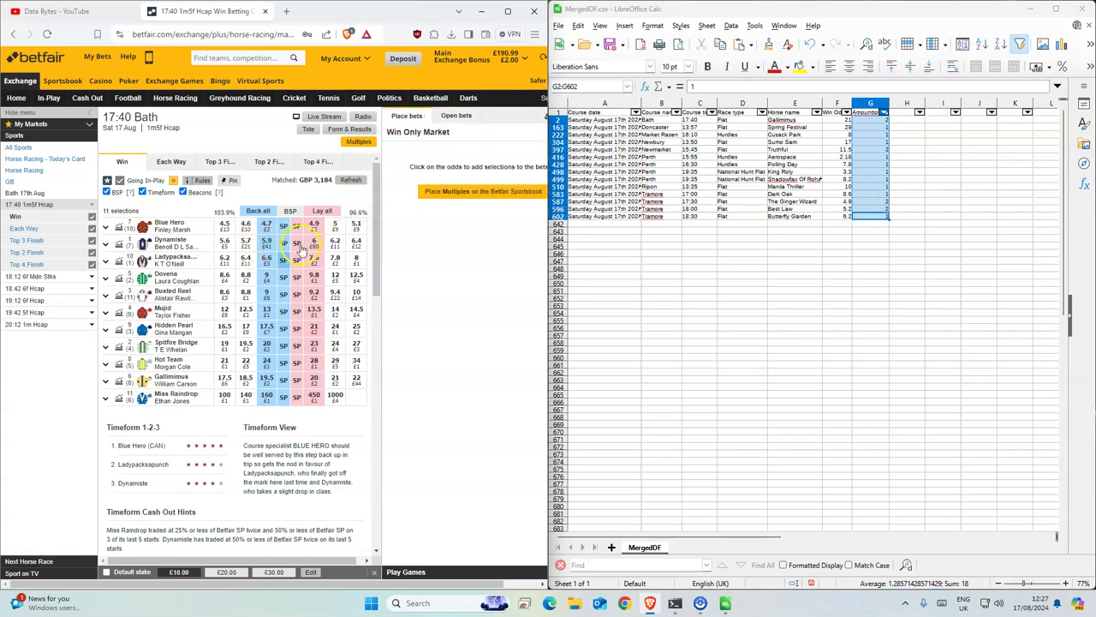
click(268, 382)
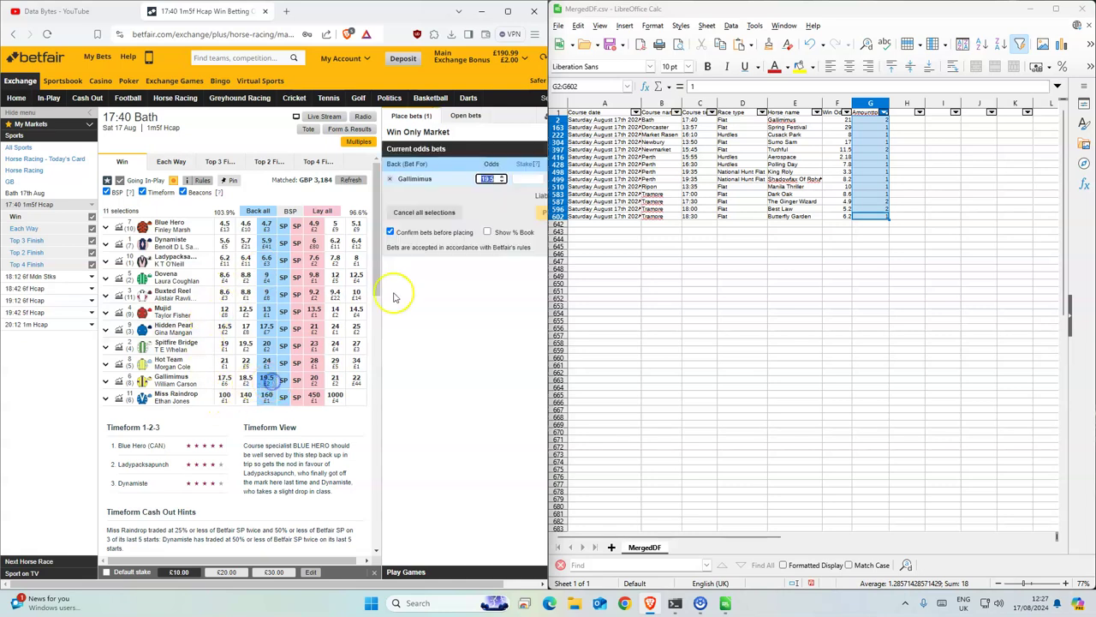
text(2)
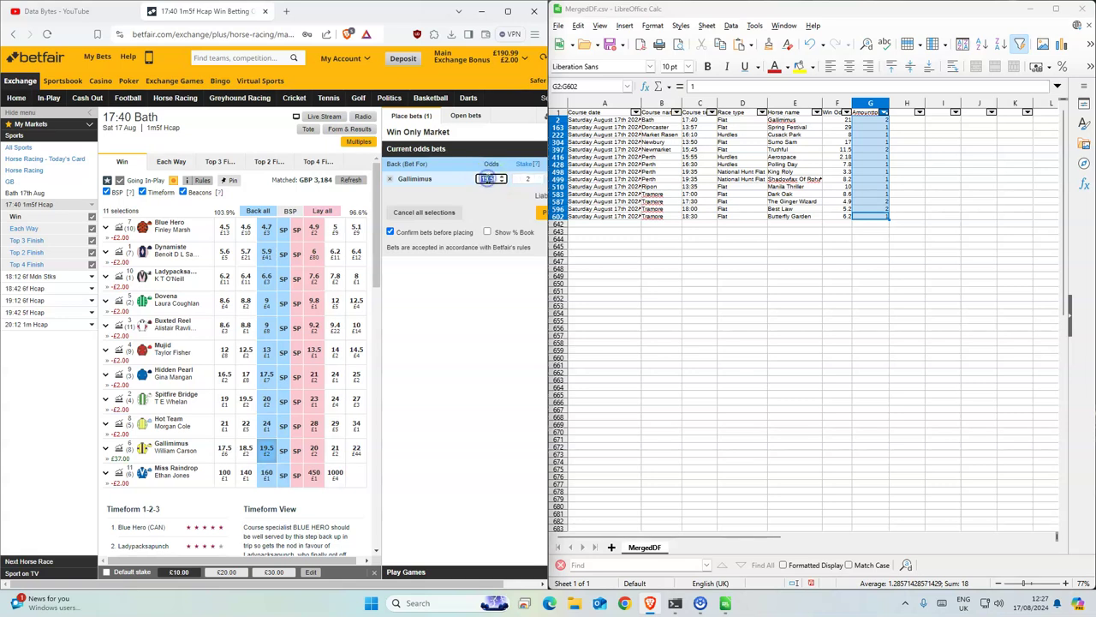
click(541, 213)
click(538, 215)
drag(548, 225, 575, 221)
click(557, 221)
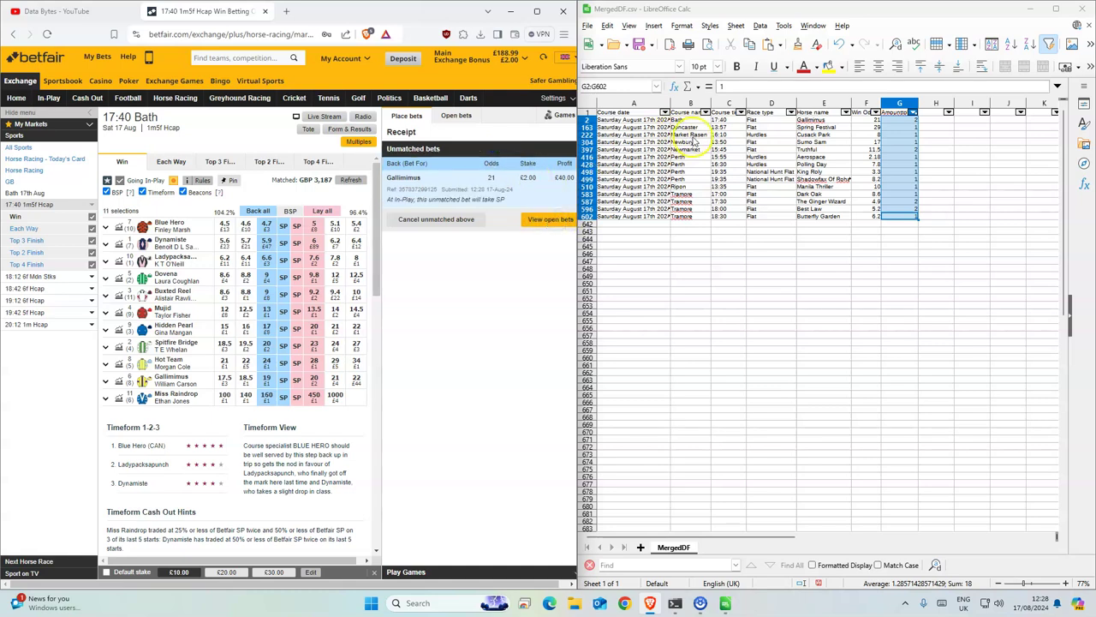
Step: Mark the Doncaster 13:57 race time in the spreadsheet and open that race's win market from the horse racing schedule
click(726, 128)
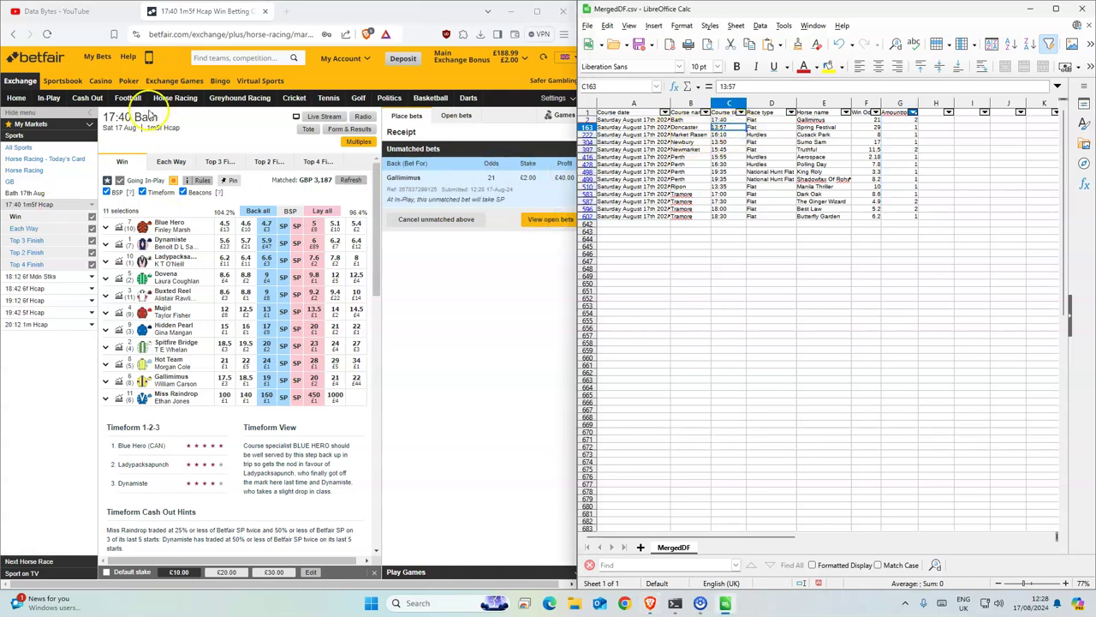
click(128, 97)
click(159, 99)
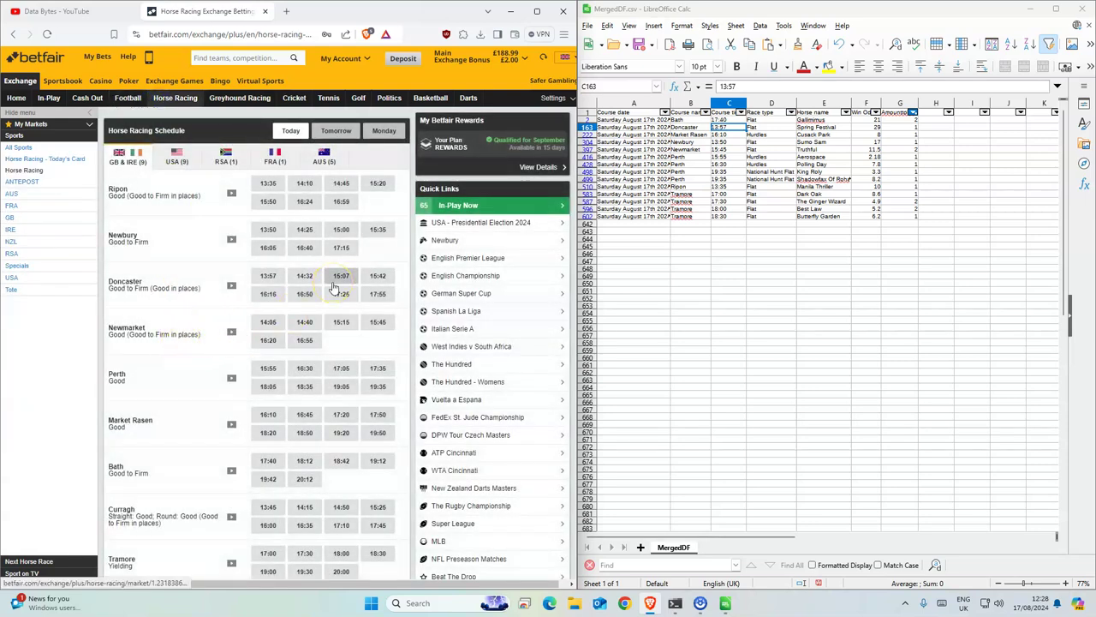
click(268, 275)
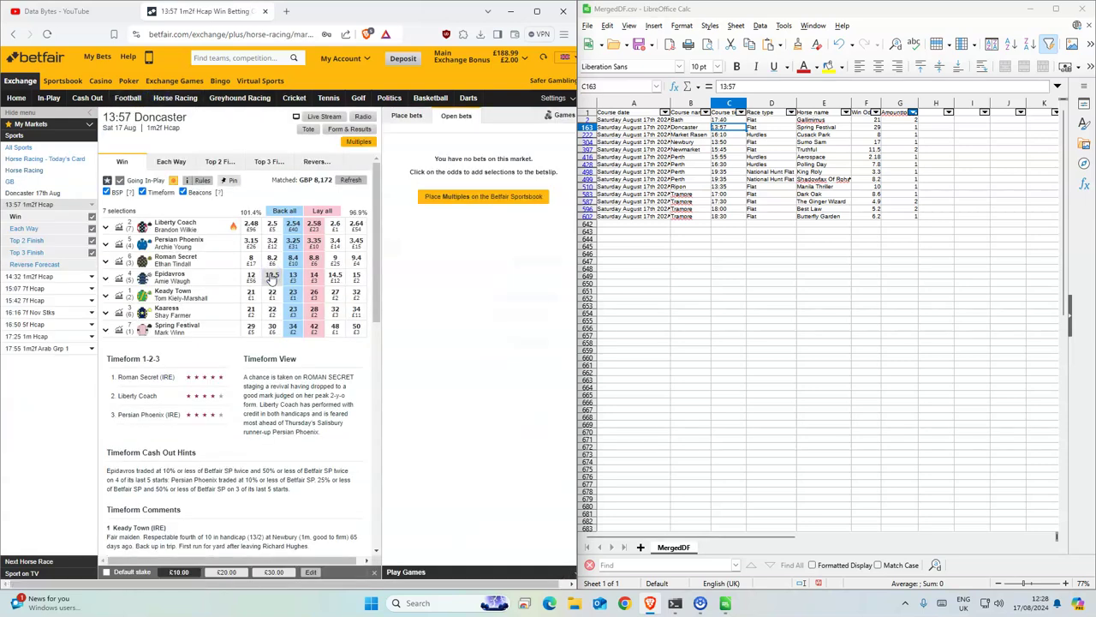
Step: Place a £1 back bet on Spring Festival at odds of 34 and view the open bets
click(293, 327)
click(524, 170)
text(1)
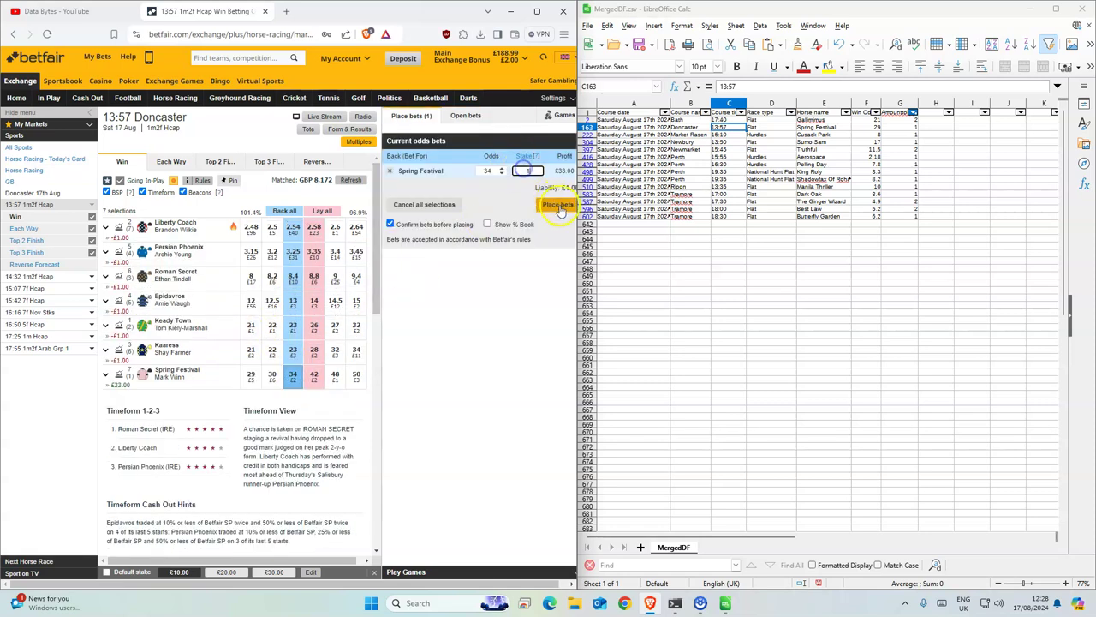
click(558, 204)
click(556, 233)
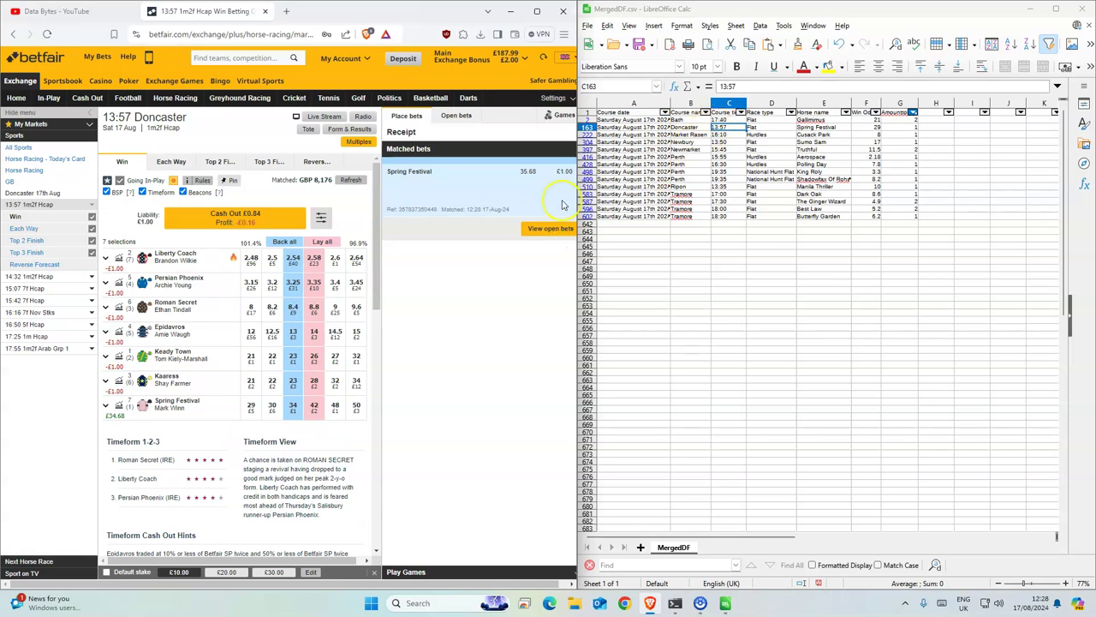
click(554, 230)
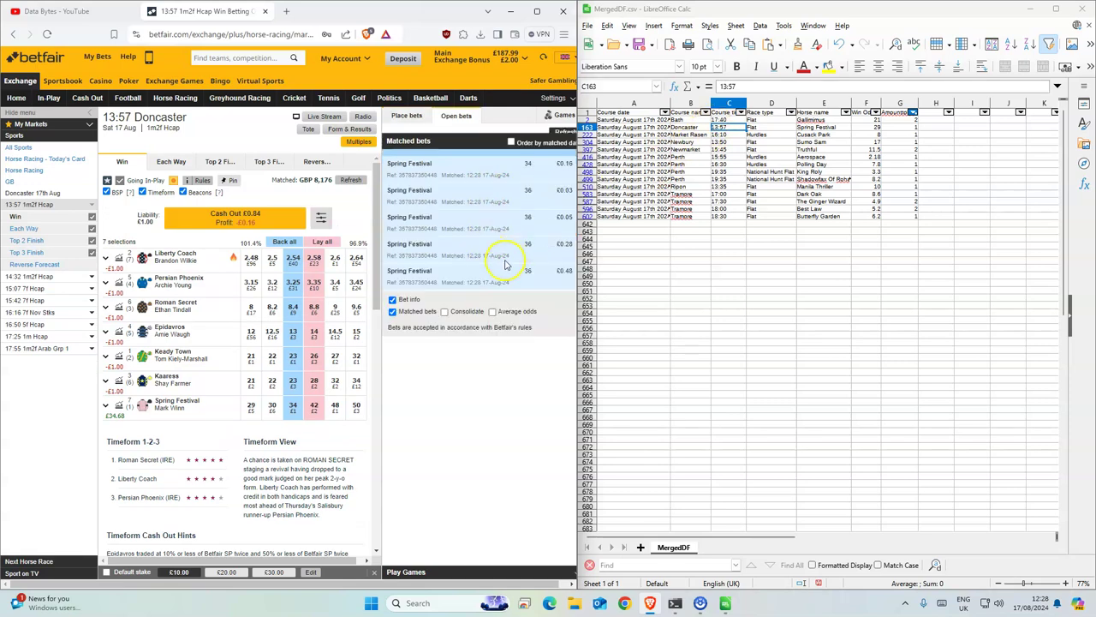
Step: Mark the Market Rasen 16:10 race time in the spreadsheet and open its win market from the racing schedule
click(733, 136)
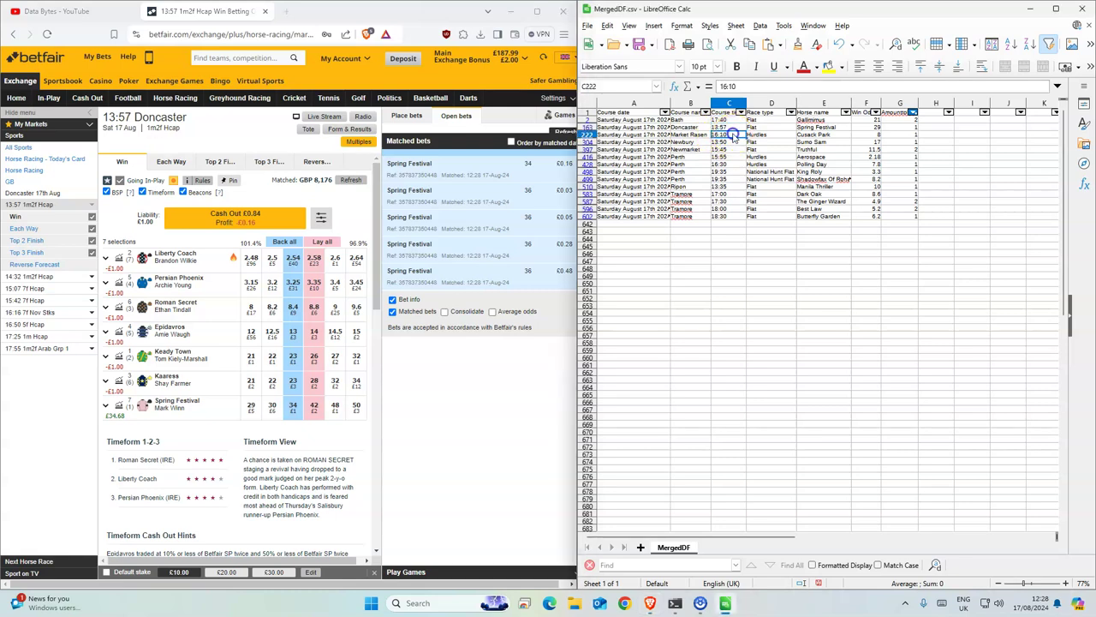
click(175, 98)
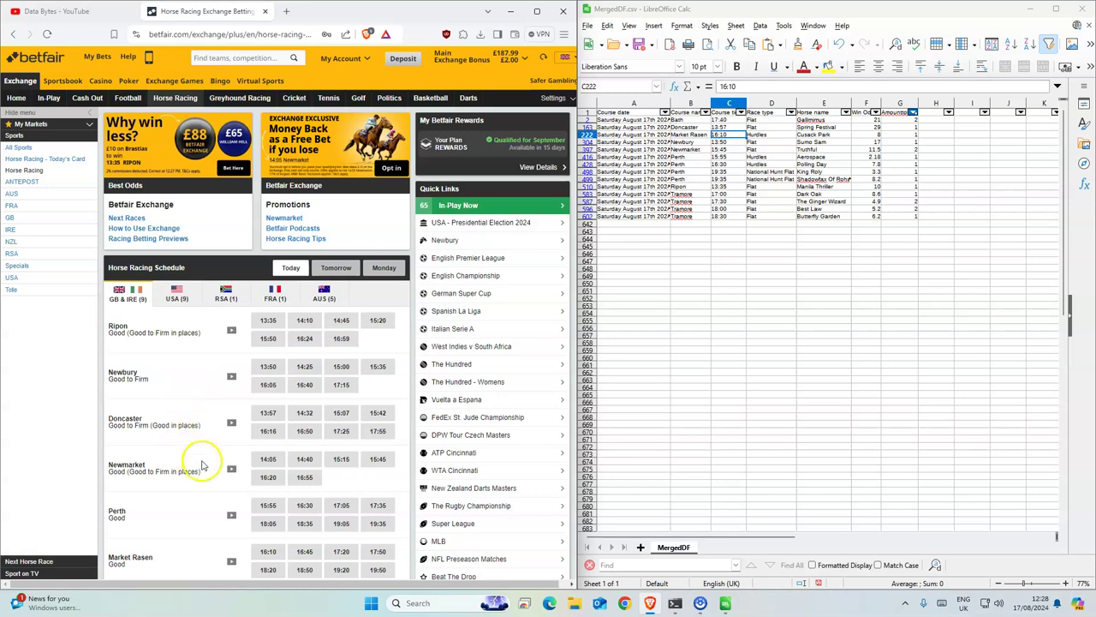
scroll(202, 470, down, 1)
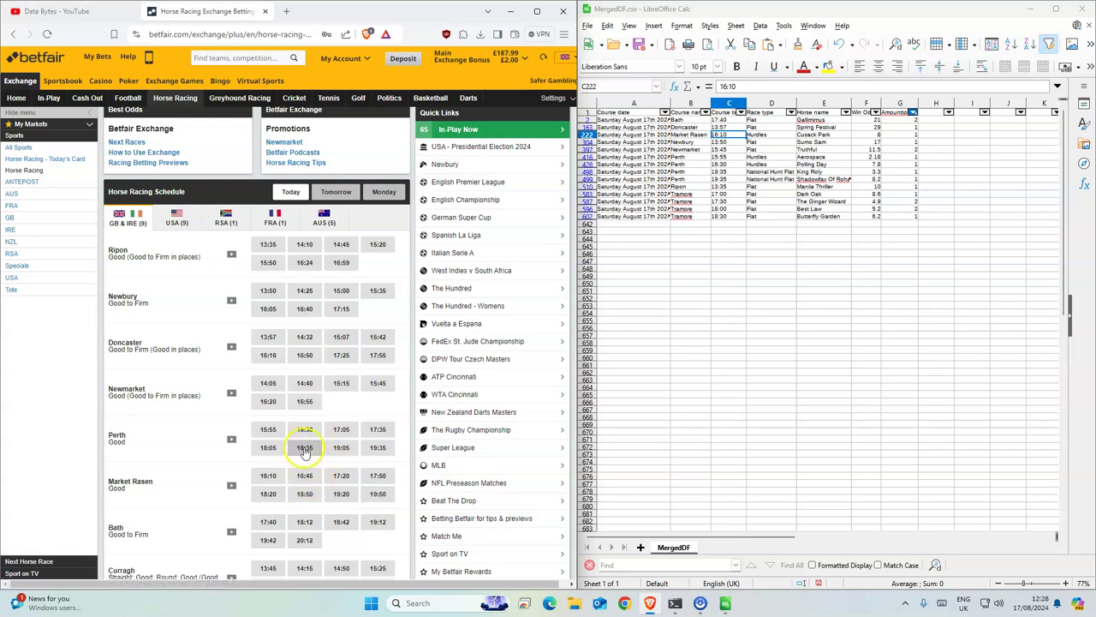
click(265, 475)
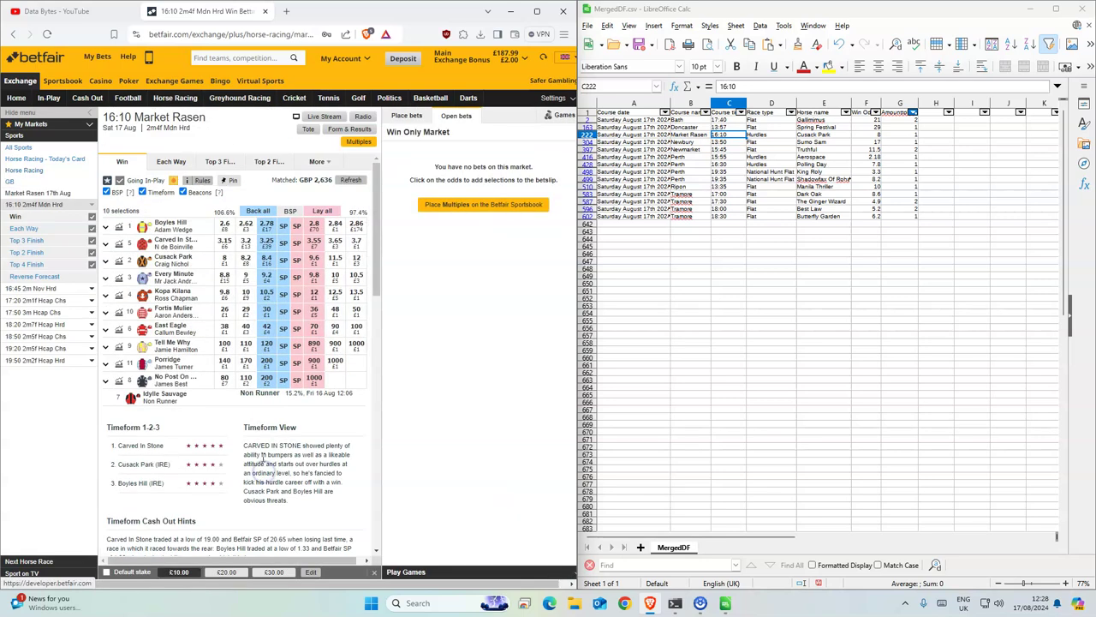
Step: Place and confirm a £1 back bet on Cusack Park at odds of 8.4
click(267, 261)
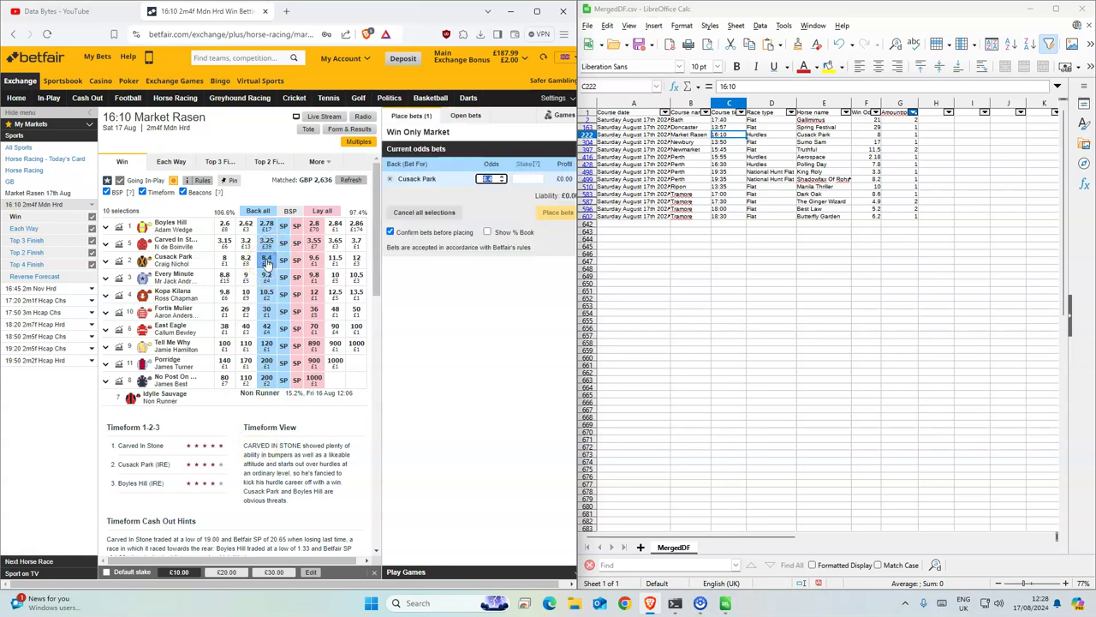
click(528, 178)
text(1)
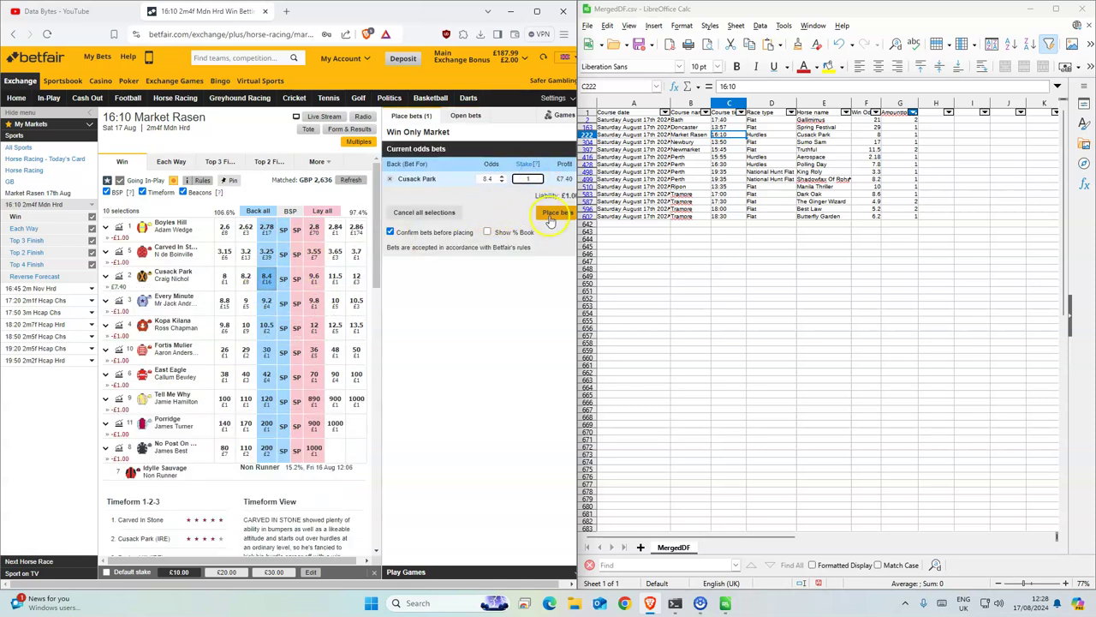
click(555, 214)
click(550, 219)
Step: Mark the Newbury 13:50 race time in the spreadsheet and open its win market from the racing schedule
click(722, 142)
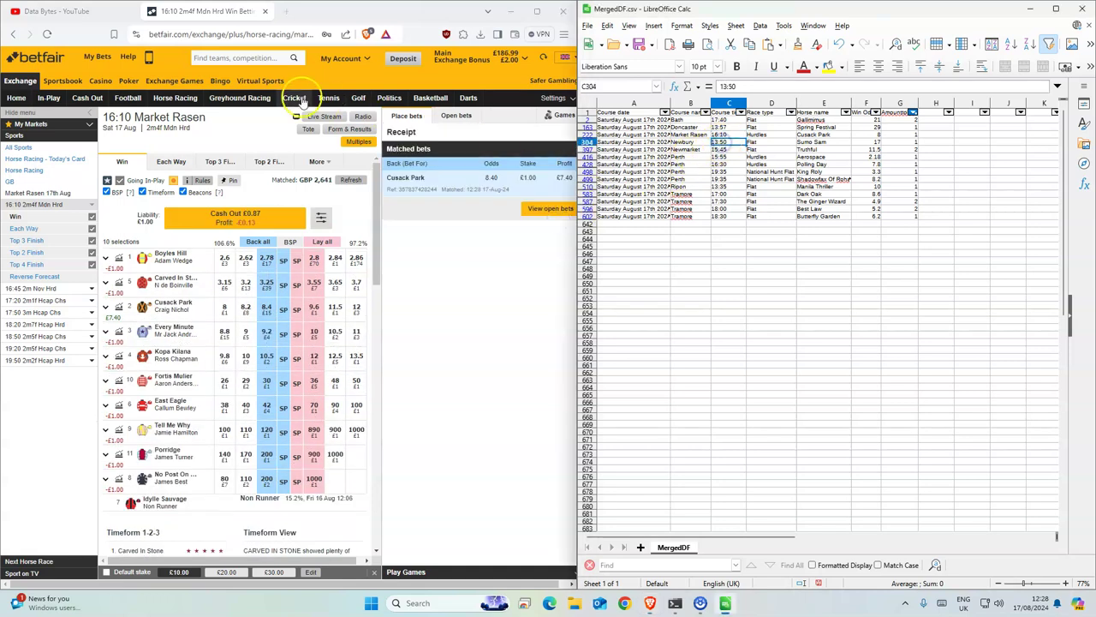
click(175, 97)
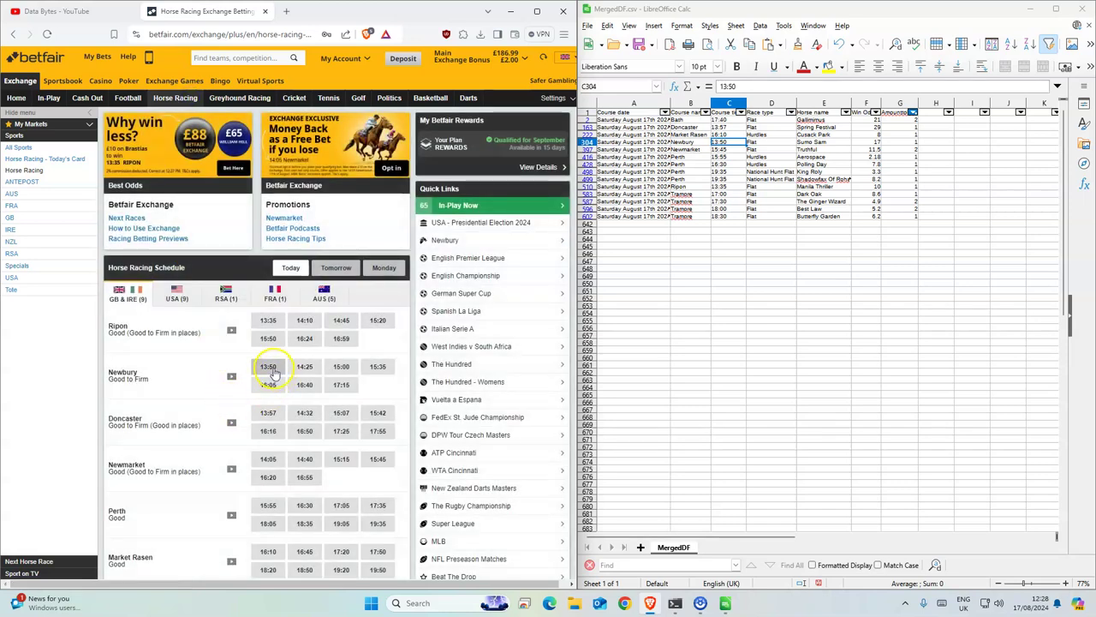
click(269, 367)
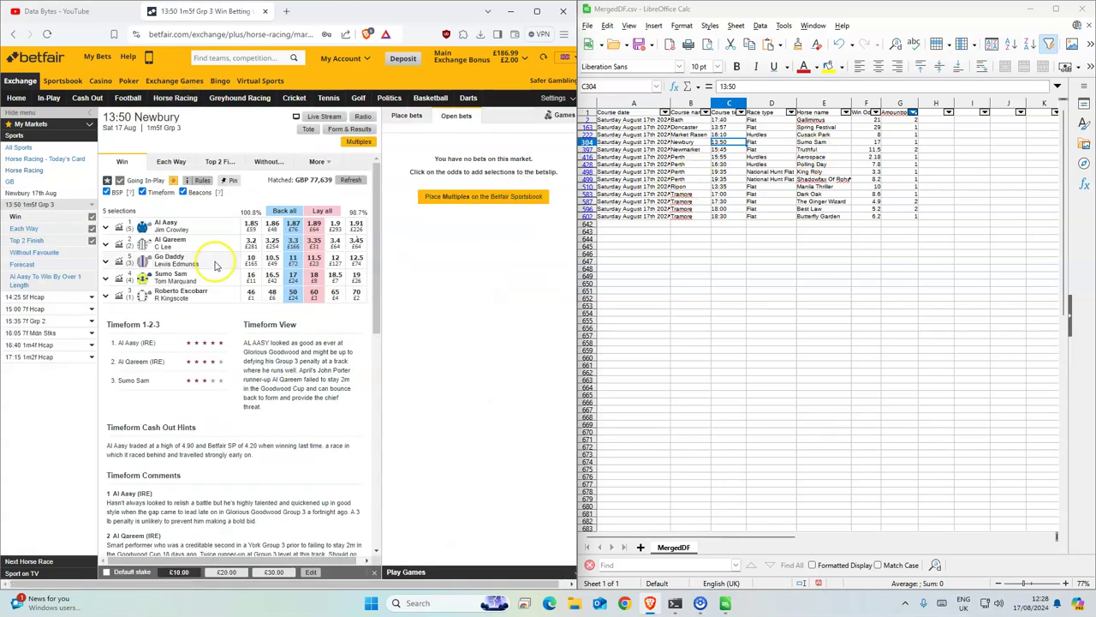
Step: Place and confirm a £1 back bet on Sumo Sam at odds of 17
click(294, 279)
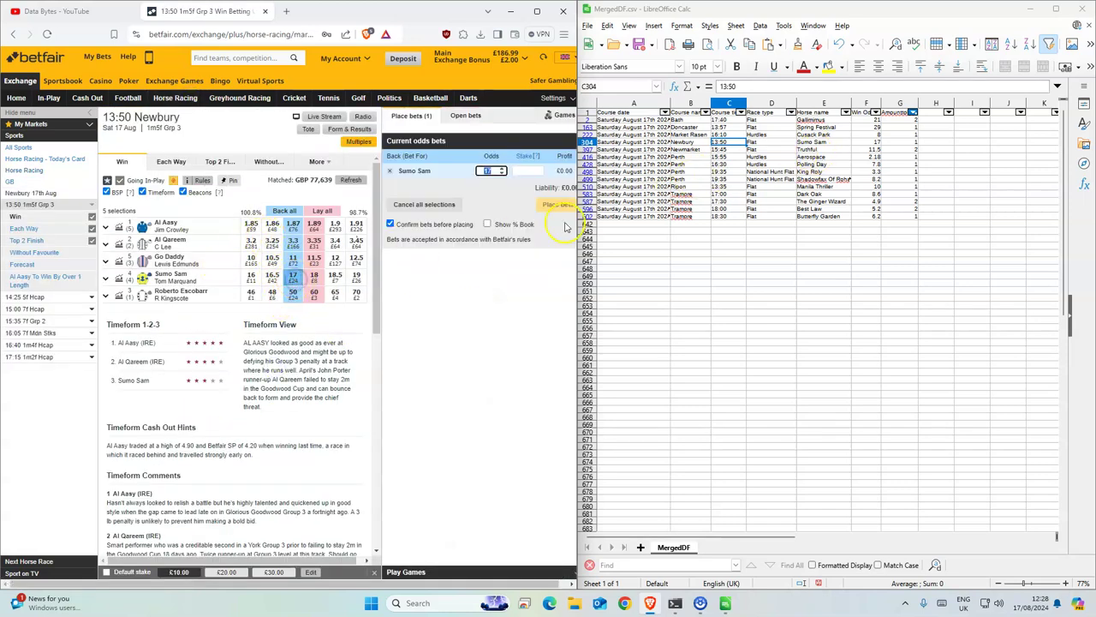
click(526, 171)
text(1)
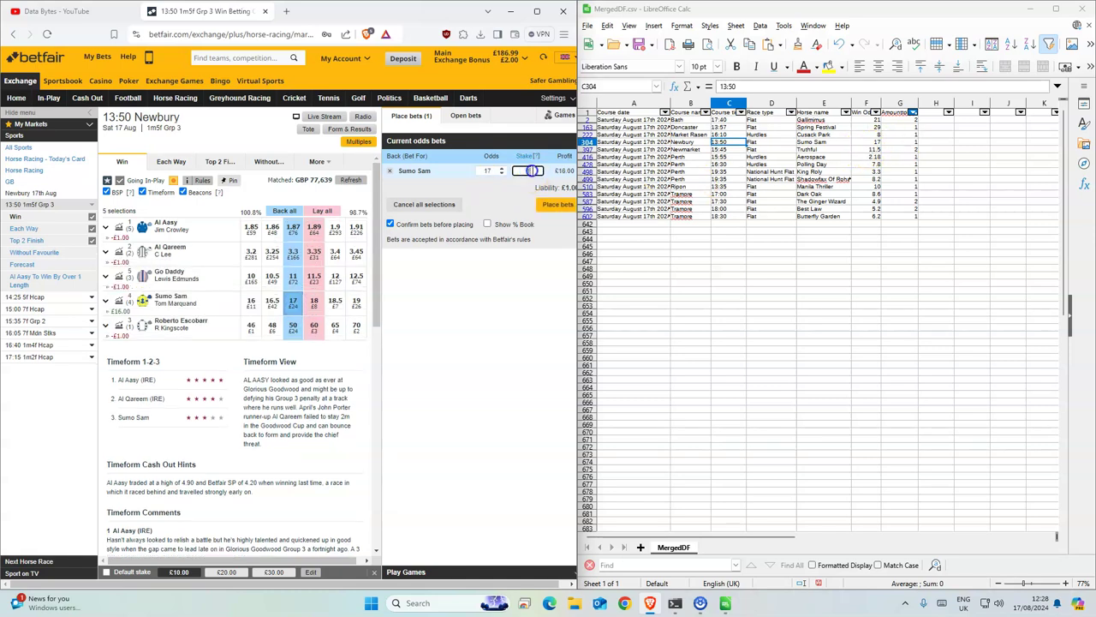
click(558, 204)
click(555, 211)
Step: Mark the Newmarket 15:45 race time in the spreadsheet and open its win market from the racing schedule
click(728, 149)
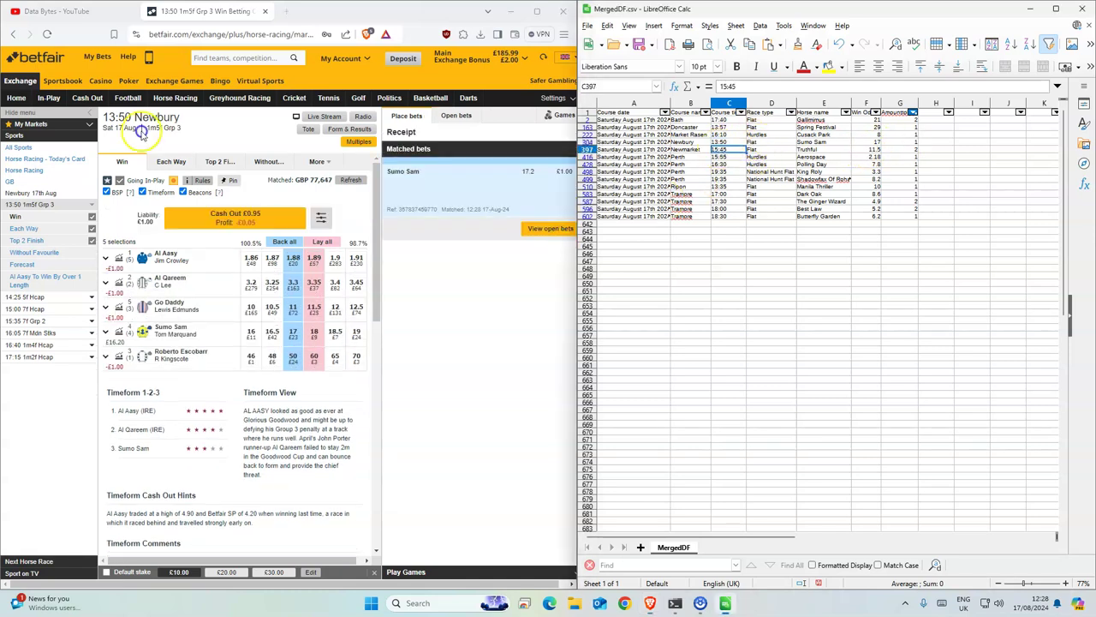
click(175, 98)
scroll(195, 392, down, 5)
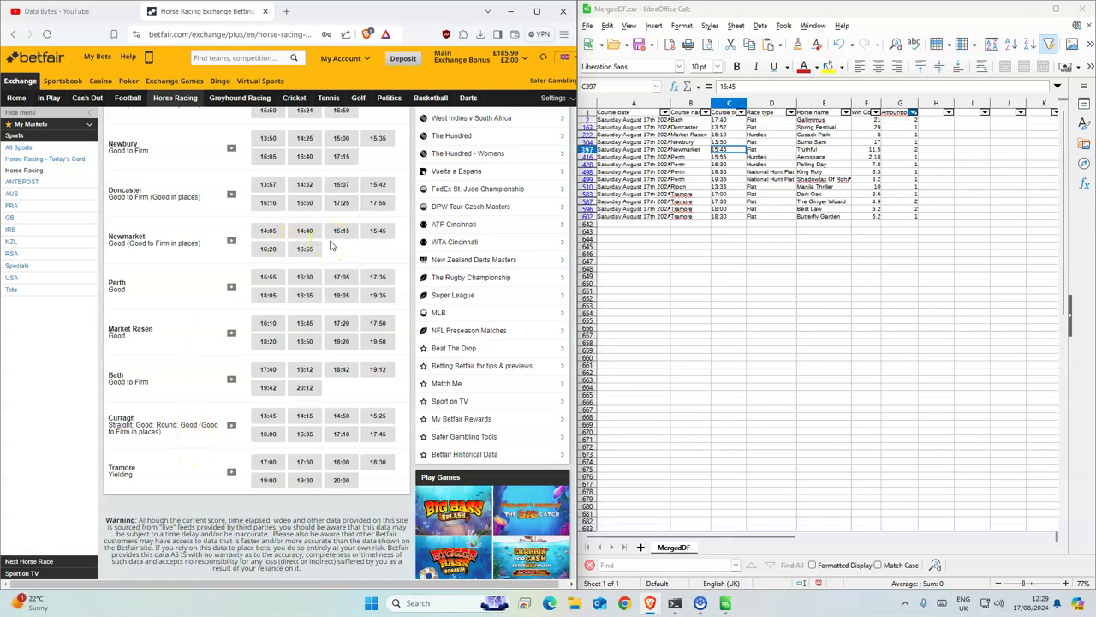
click(378, 231)
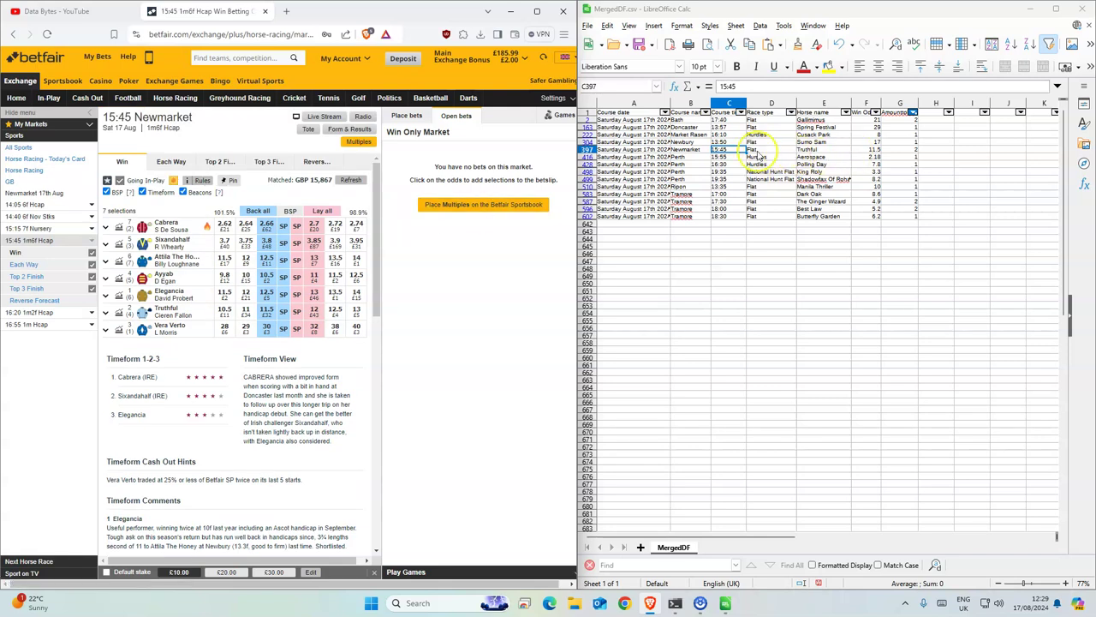
Step: Place and confirm a £2 back bet on Truthful at odds of 11.5
click(264, 312)
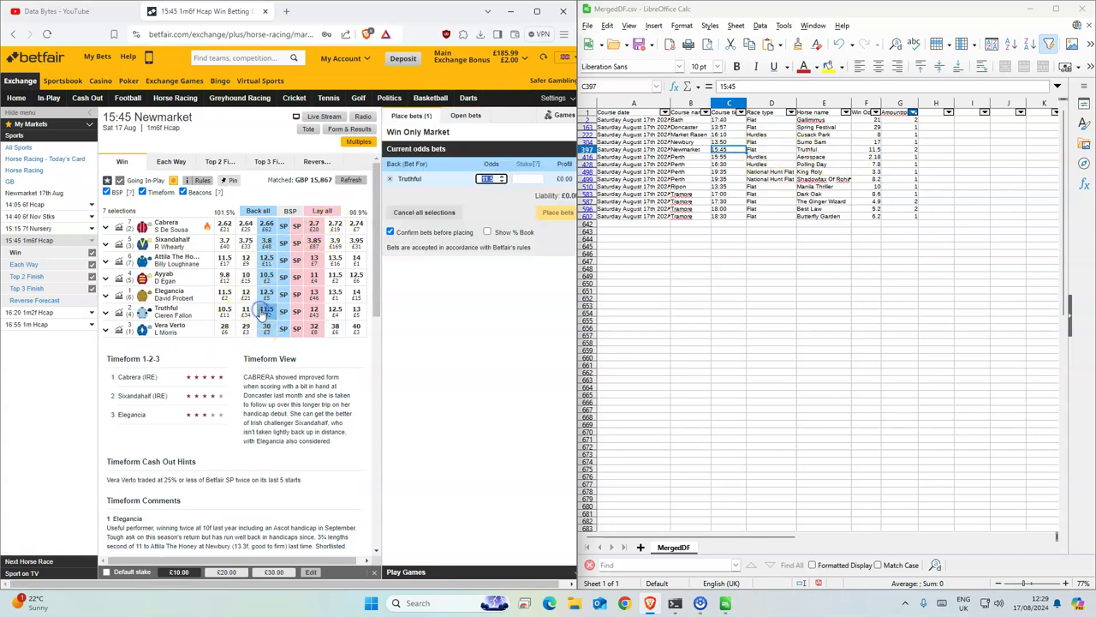
drag(911, 153, 854, 152)
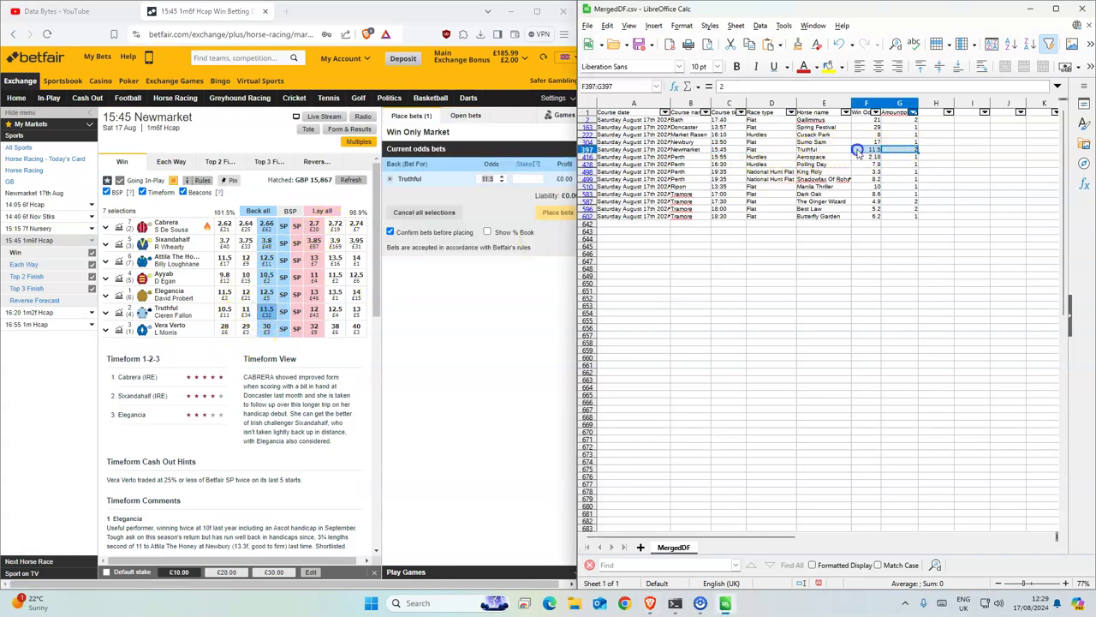
text(2)
click(558, 212)
click(556, 215)
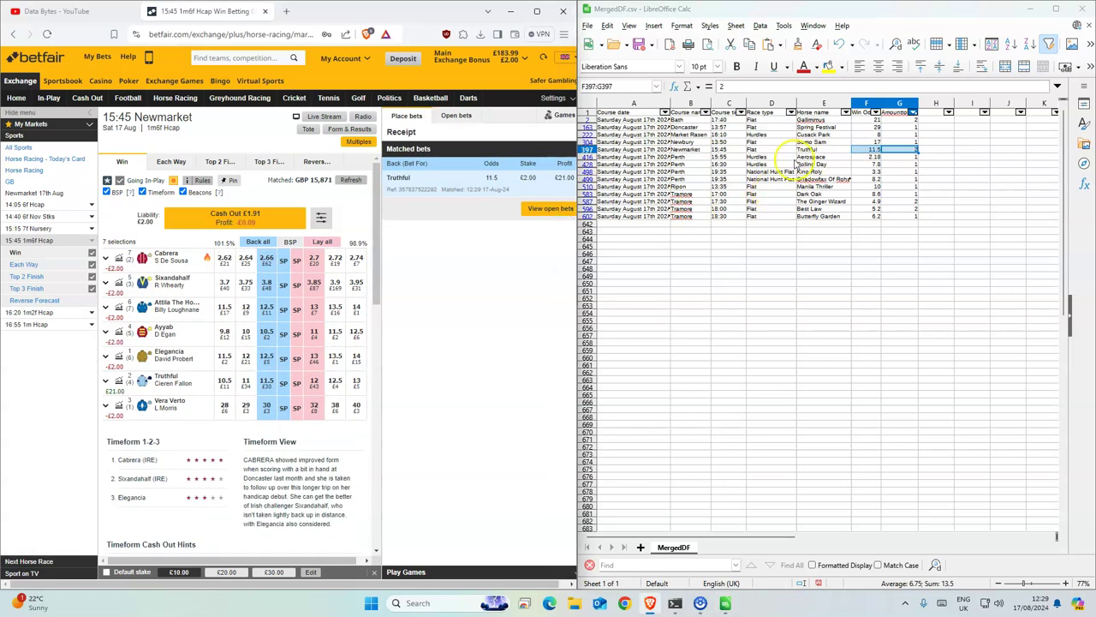
Step: Mark Aerospace in the spreadsheet and open the Perth 15:55 win market from the racing schedule
click(809, 158)
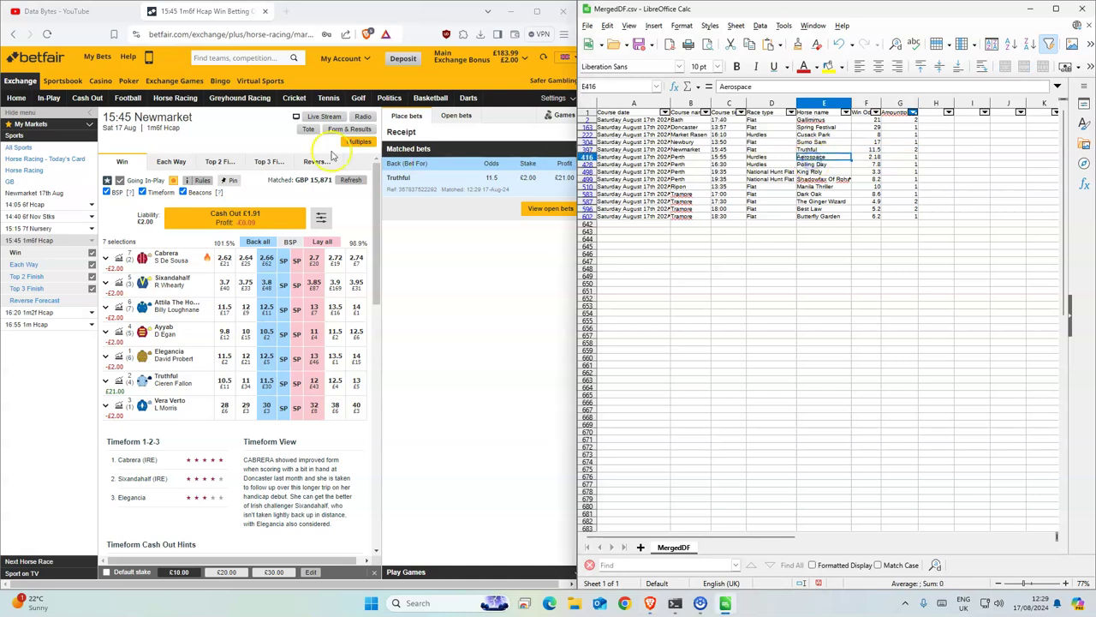
click(175, 97)
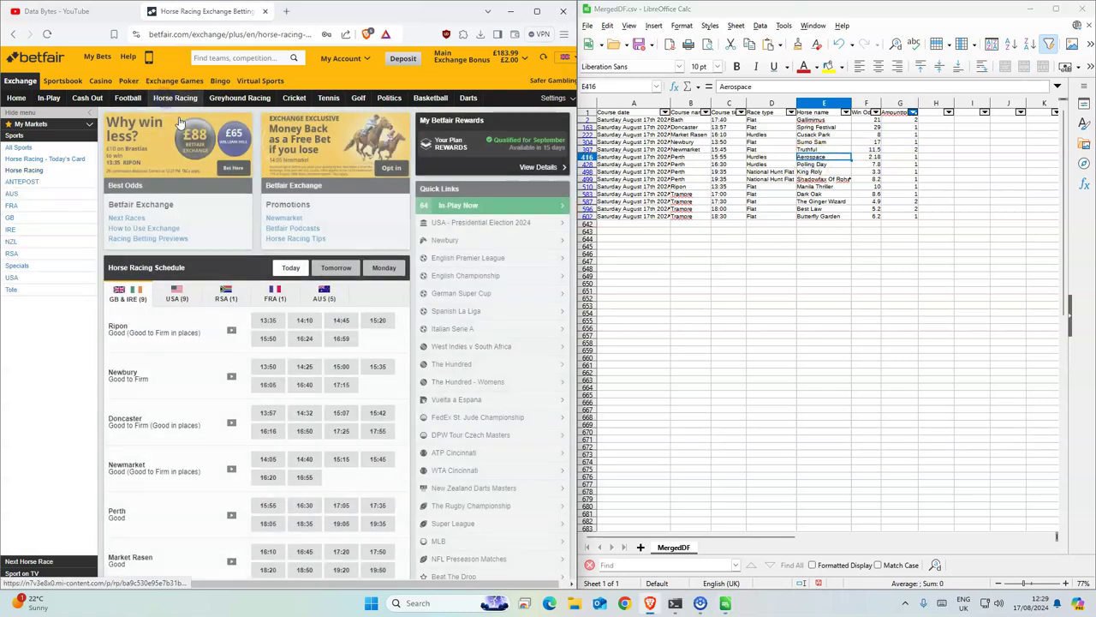
scroll(265, 417, down, 1)
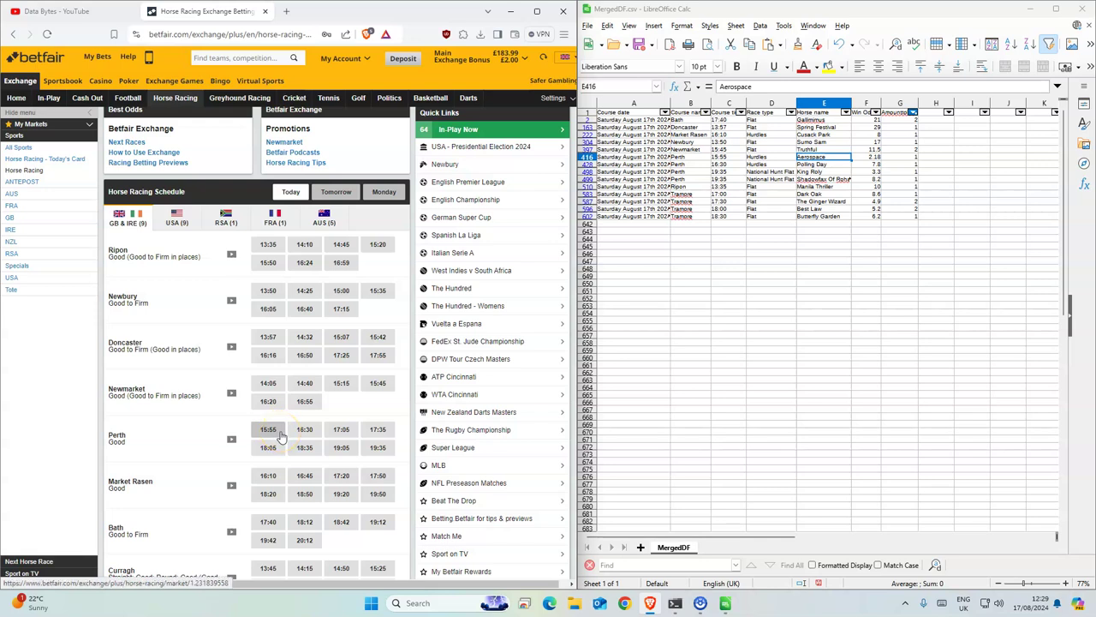
click(272, 430)
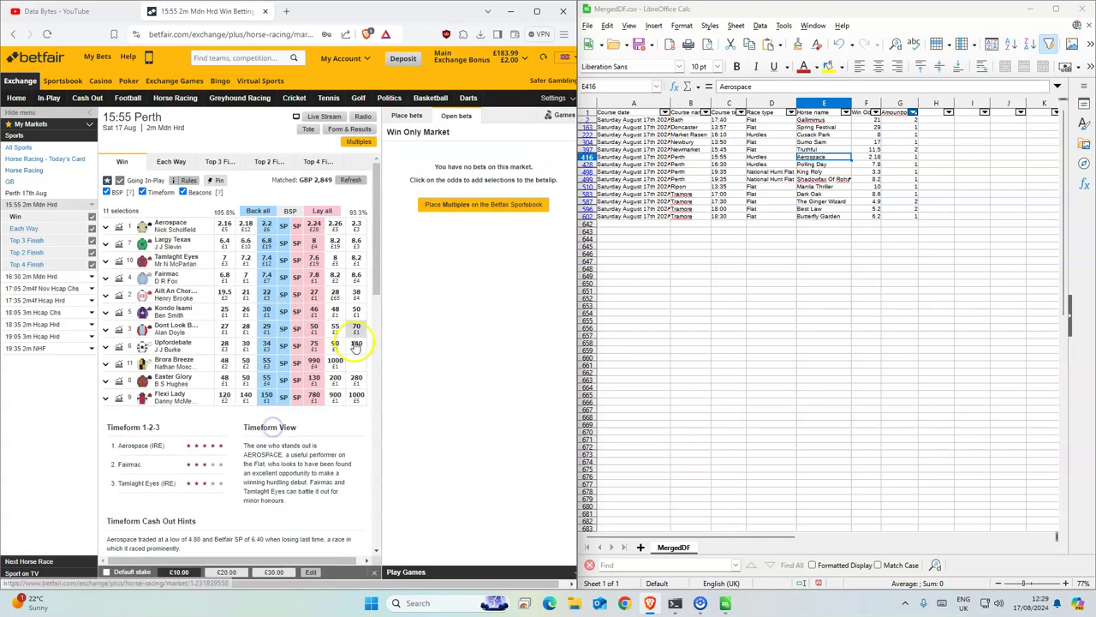
Step: Place and confirm a £1 back bet on Aerospace at odds of 2.2
click(267, 225)
click(343, 224)
text(1)
click(558, 212)
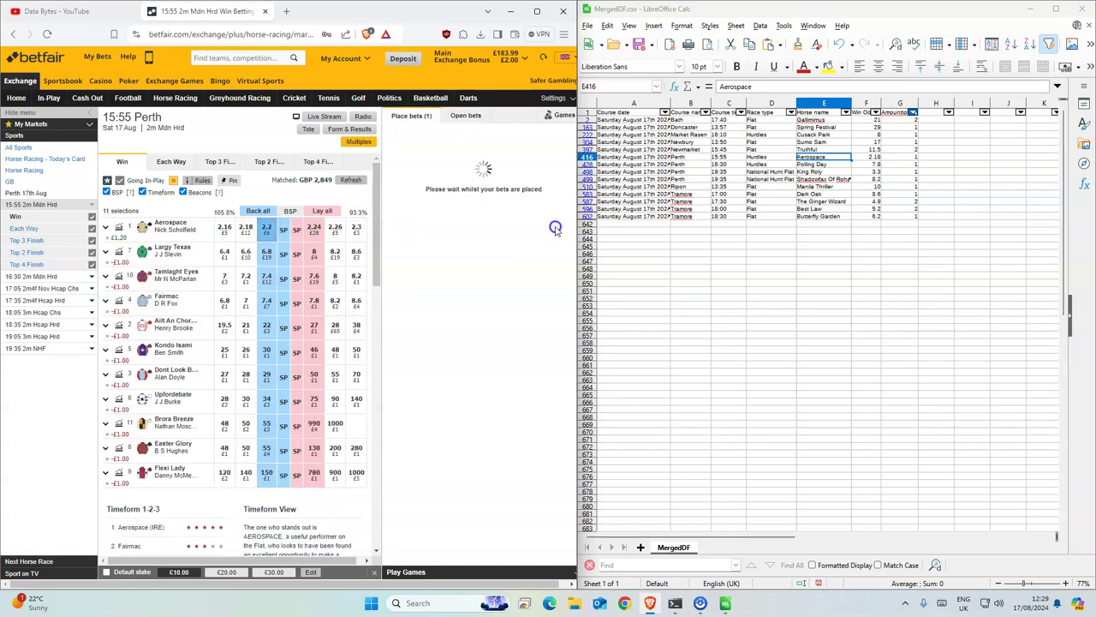
Step: Mark Polling Day in the spreadsheet, then place and confirm a £1 back bet on it at odds of 8.4 in the Perth 16:30 win market
click(813, 163)
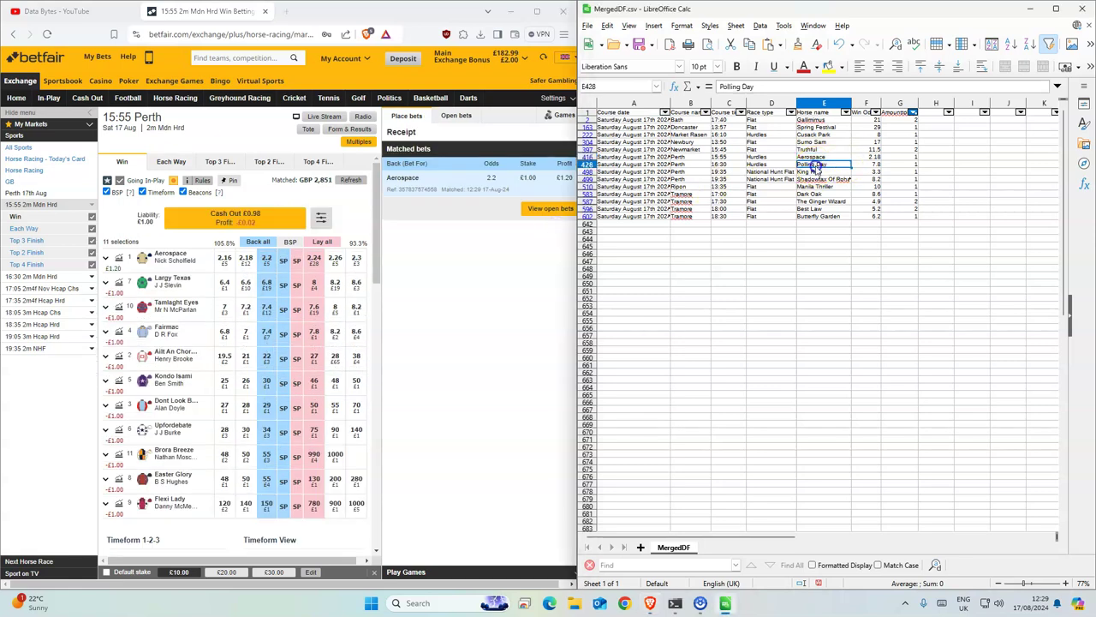
click(34, 275)
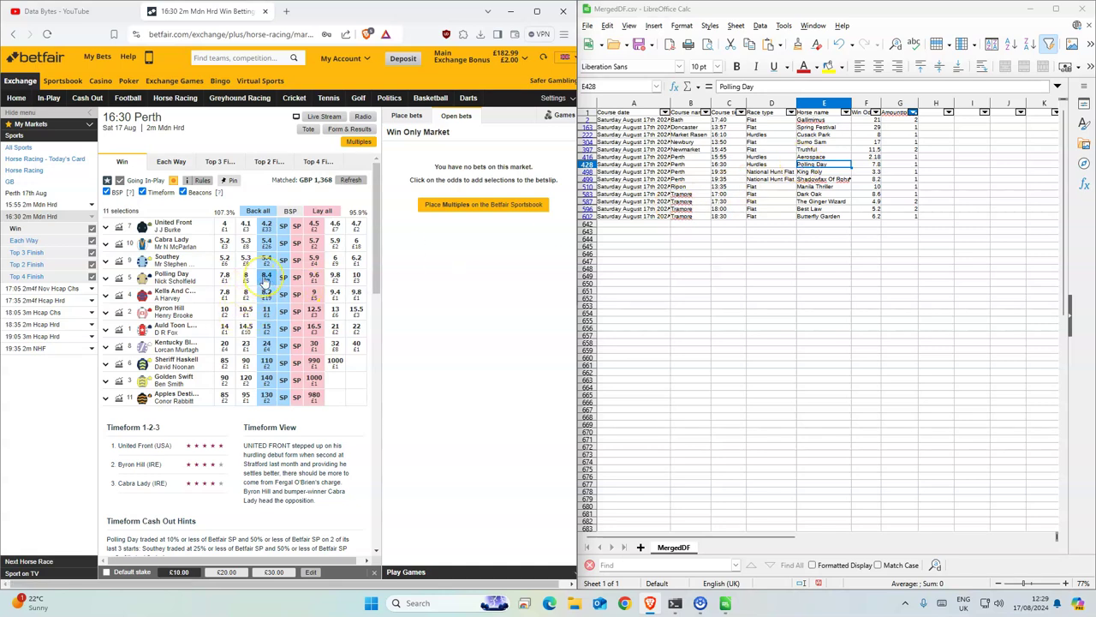
click(265, 279)
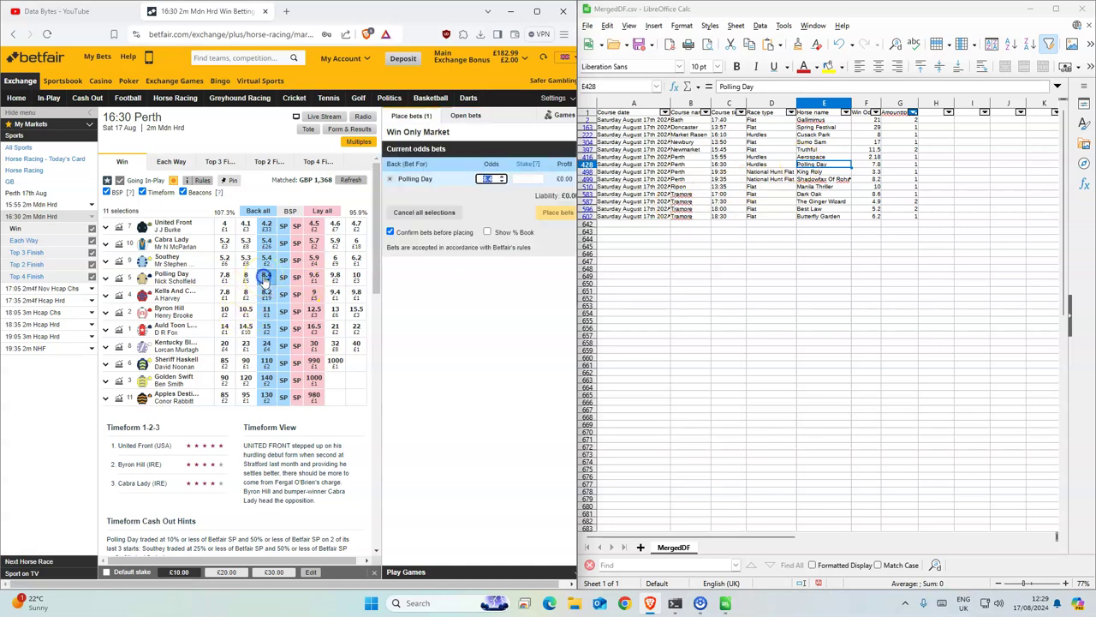
click(527, 179)
text(1)
click(557, 214)
click(557, 216)
Step: Mark the King Roly and Shadowfax Of Rohan rows in the spreadsheet and open the Perth 19:35 win market
click(820, 172)
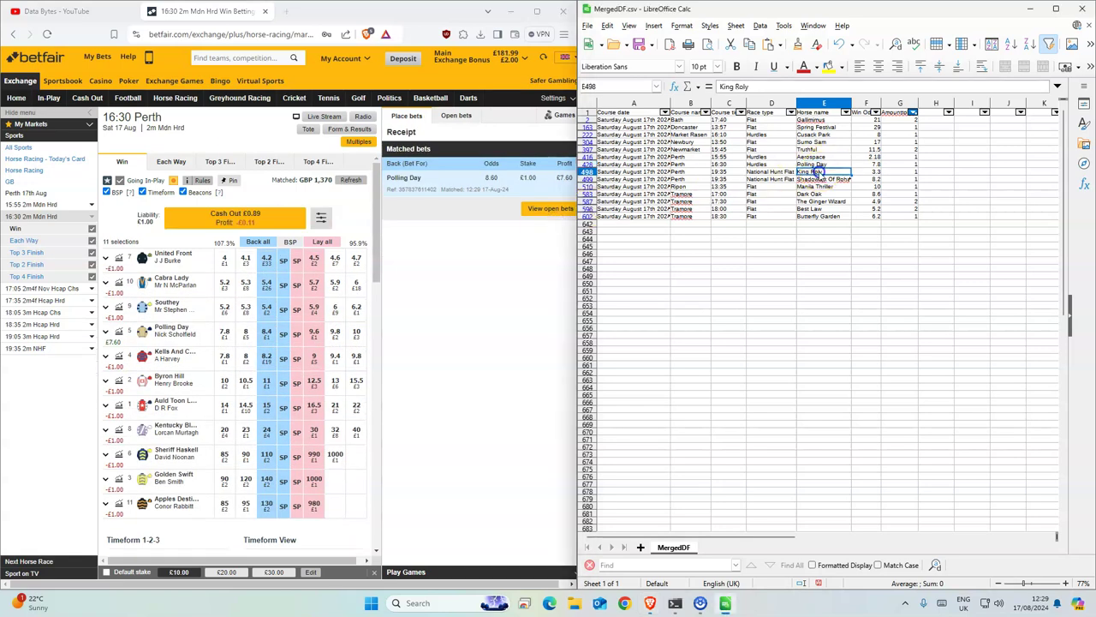
drag(818, 178, 753, 180)
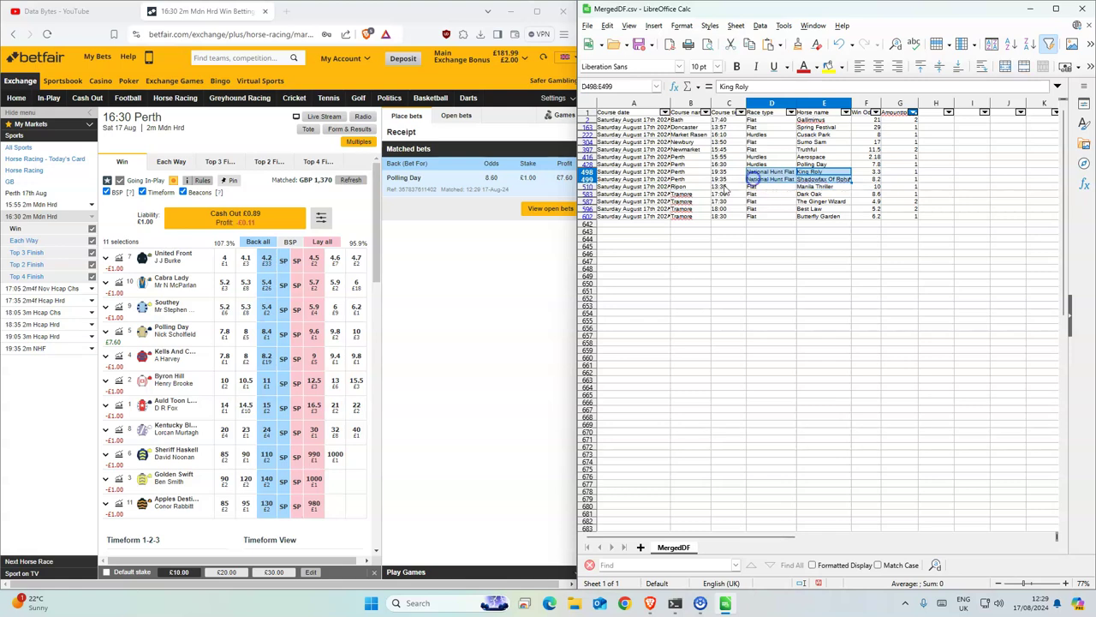
click(32, 350)
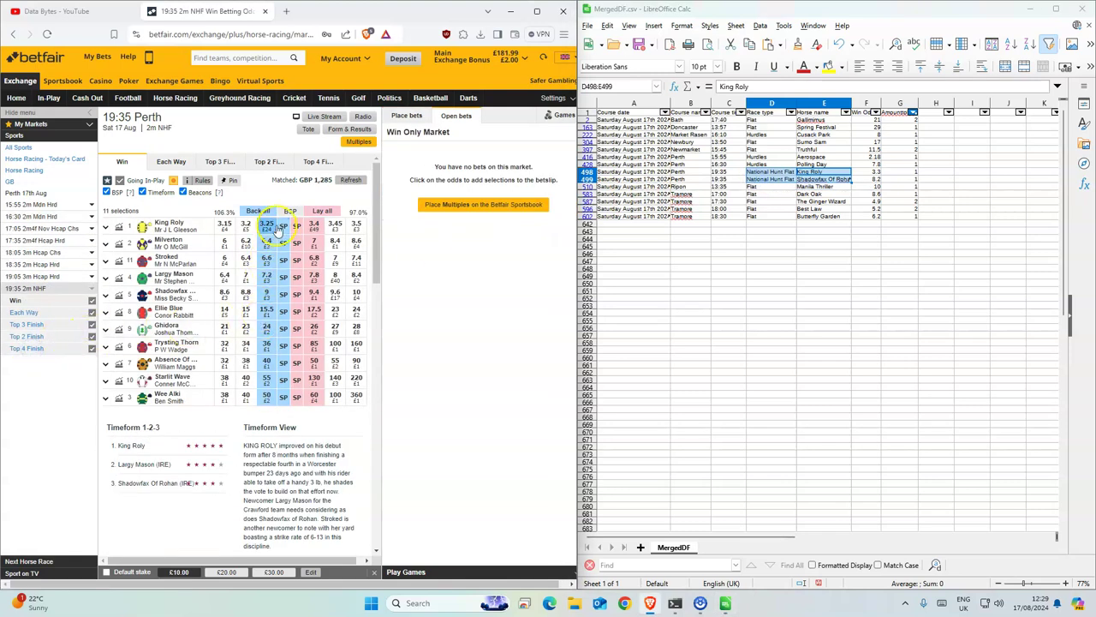
Step: Add back bets on King Roly and Shadowfax Of Rohan to the betslip with a £1 stake on each
click(268, 227)
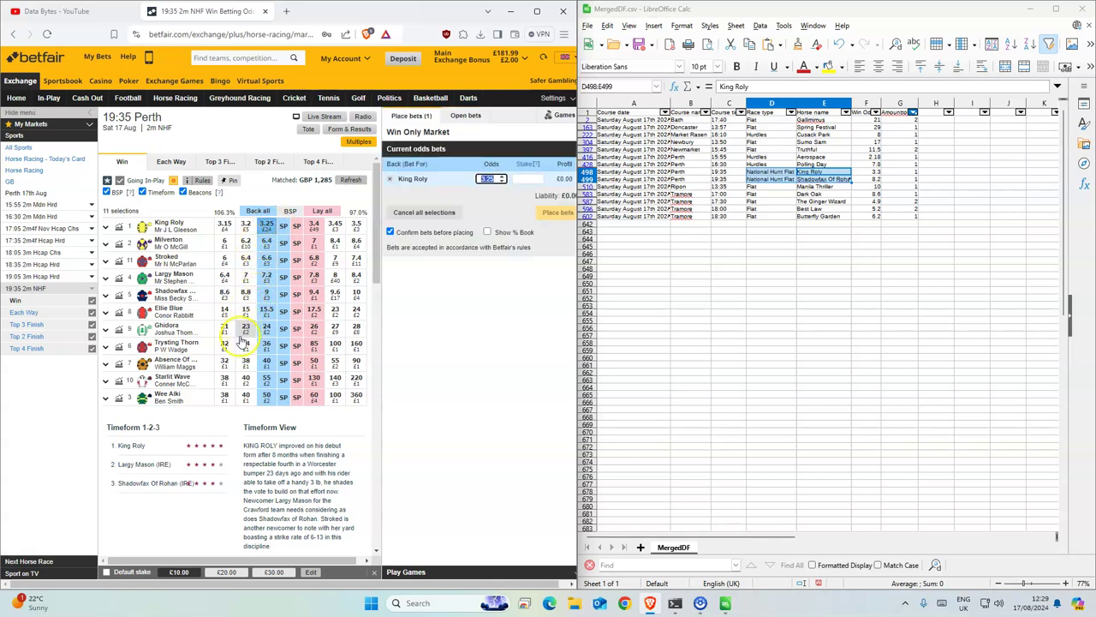
click(265, 295)
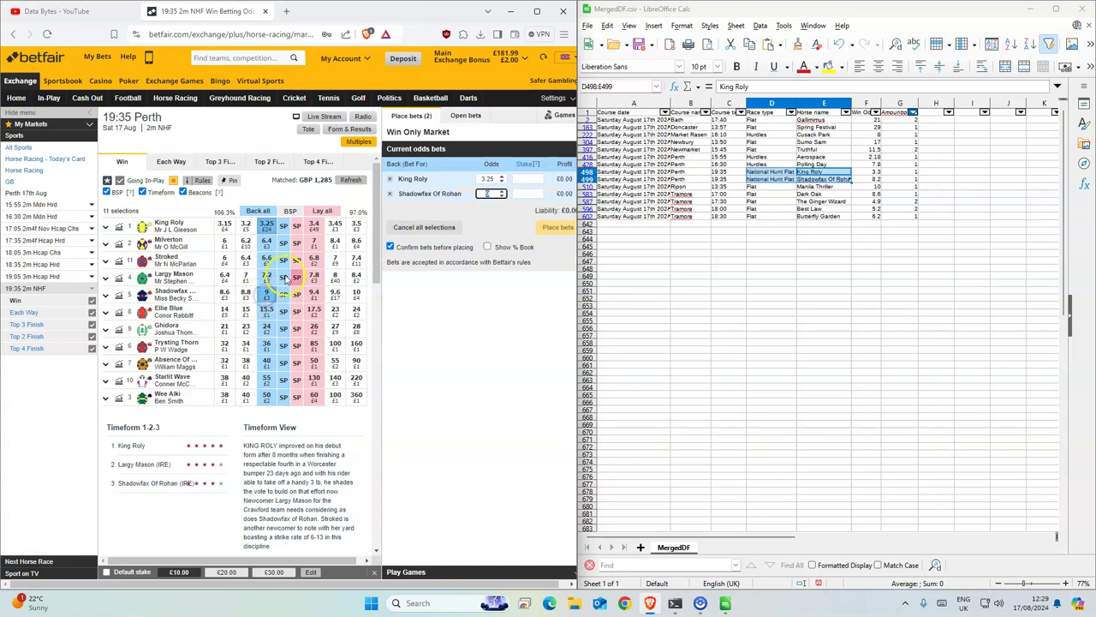
text(1)
click(527, 178)
text(1)
Step: Set King Roly's odds to 3.3, then place and confirm both bets, with the unmatched one taking SP at in-play
click(488, 179)
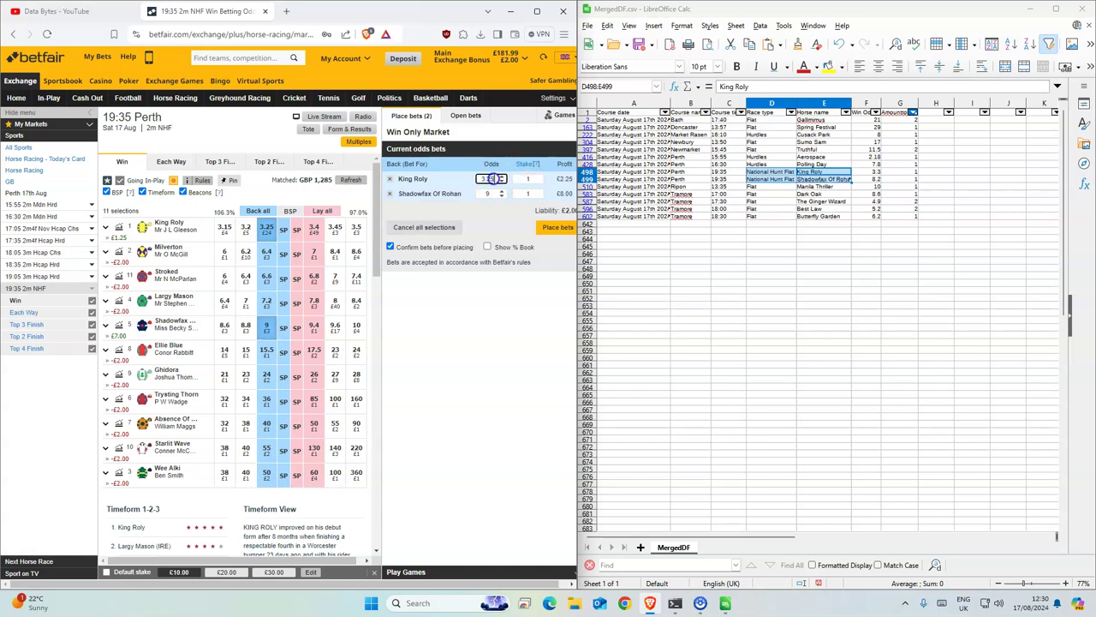
text(3.3)
click(557, 227)
click(555, 257)
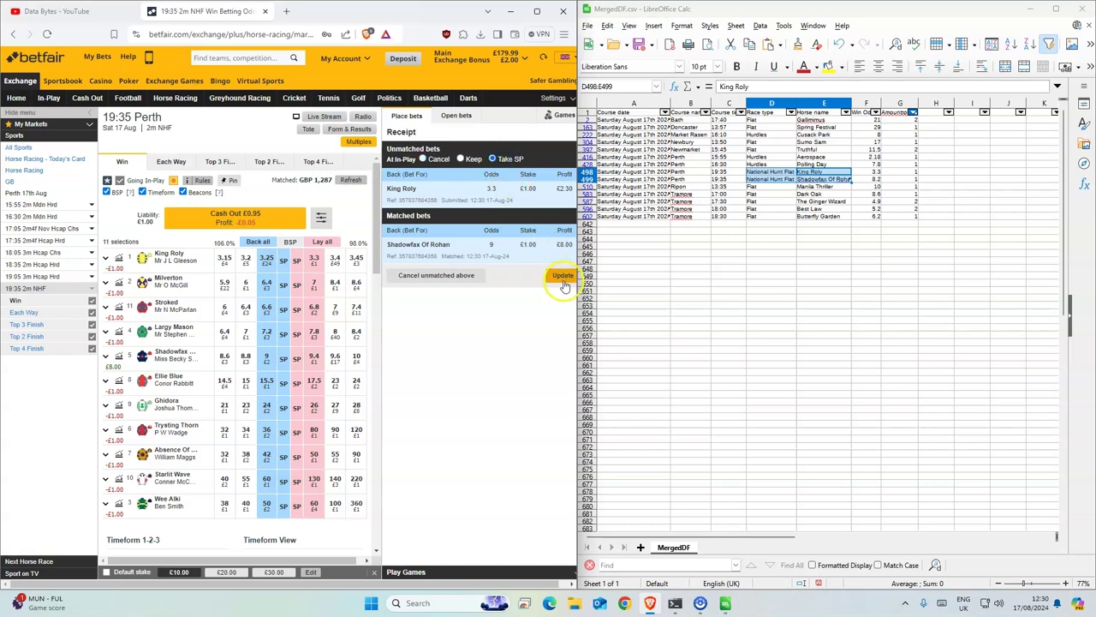
Step: Mark the Ripon 13:35 row in the spreadsheet and open its win market from the racing schedule
click(752, 187)
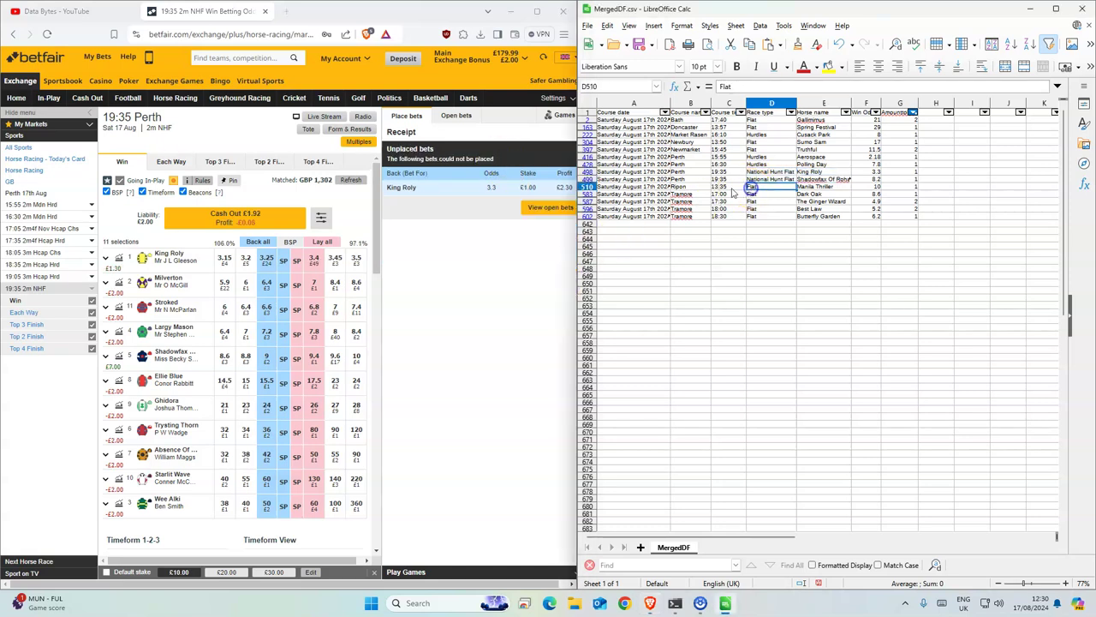
click(176, 98)
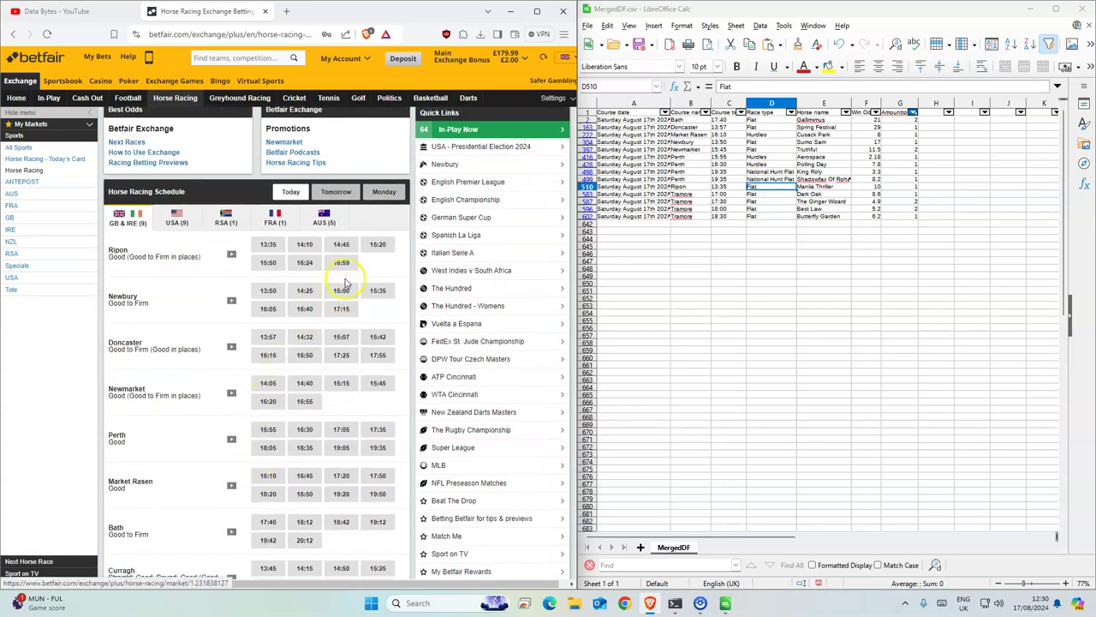
click(257, 245)
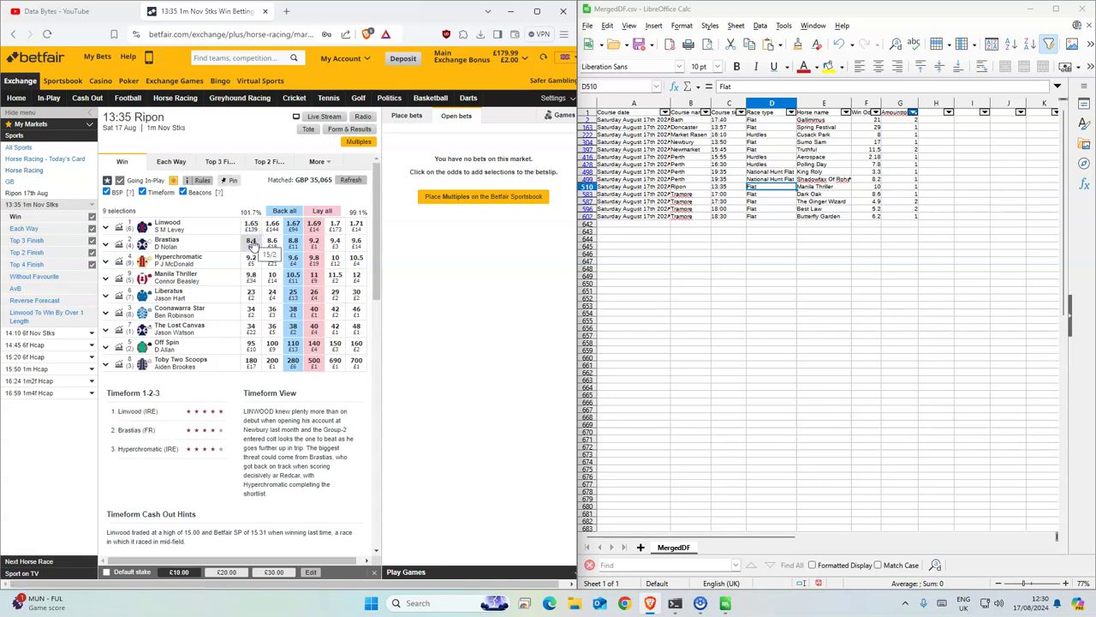
Step: Place and confirm a £1 back bet on Manila Thriller at odds of 10.5
click(252, 245)
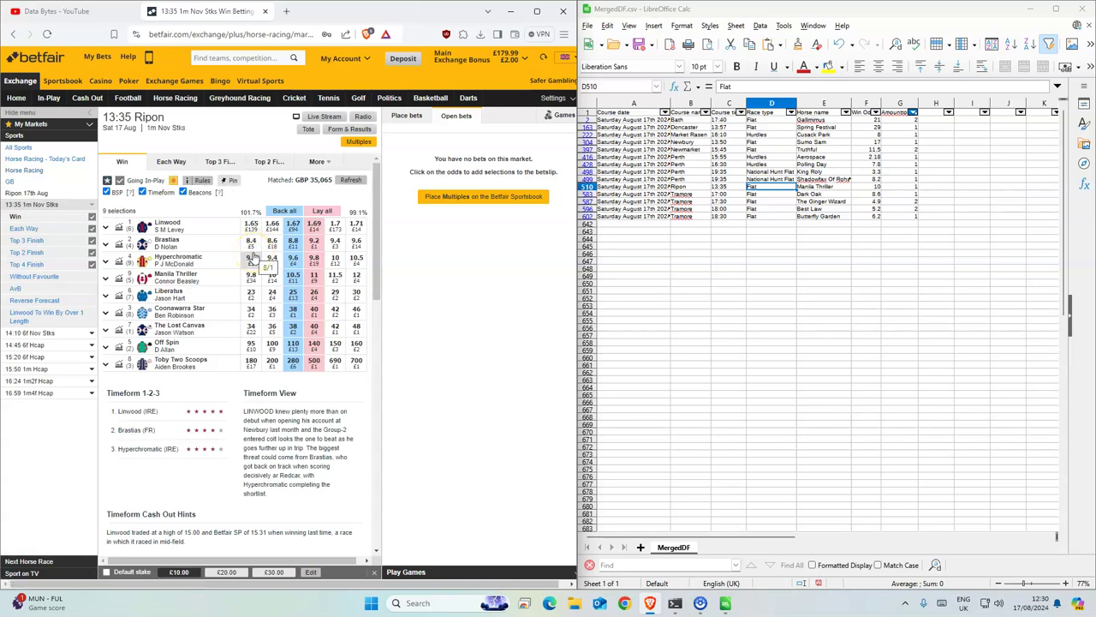
click(250, 259)
click(287, 279)
click(294, 280)
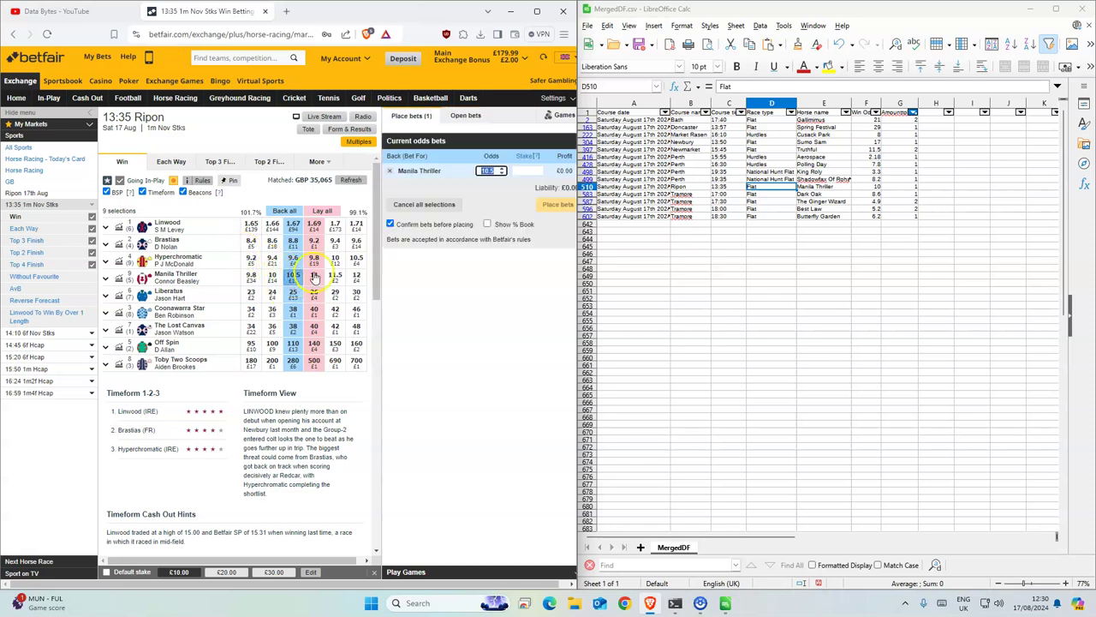
click(524, 171)
text(1)
click(557, 204)
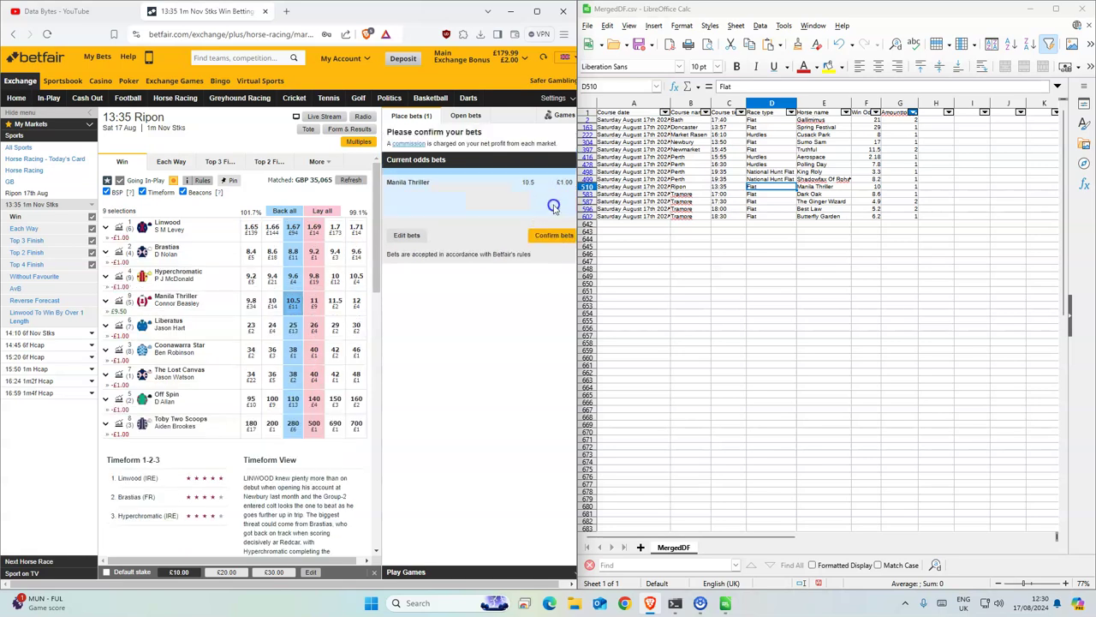
click(554, 235)
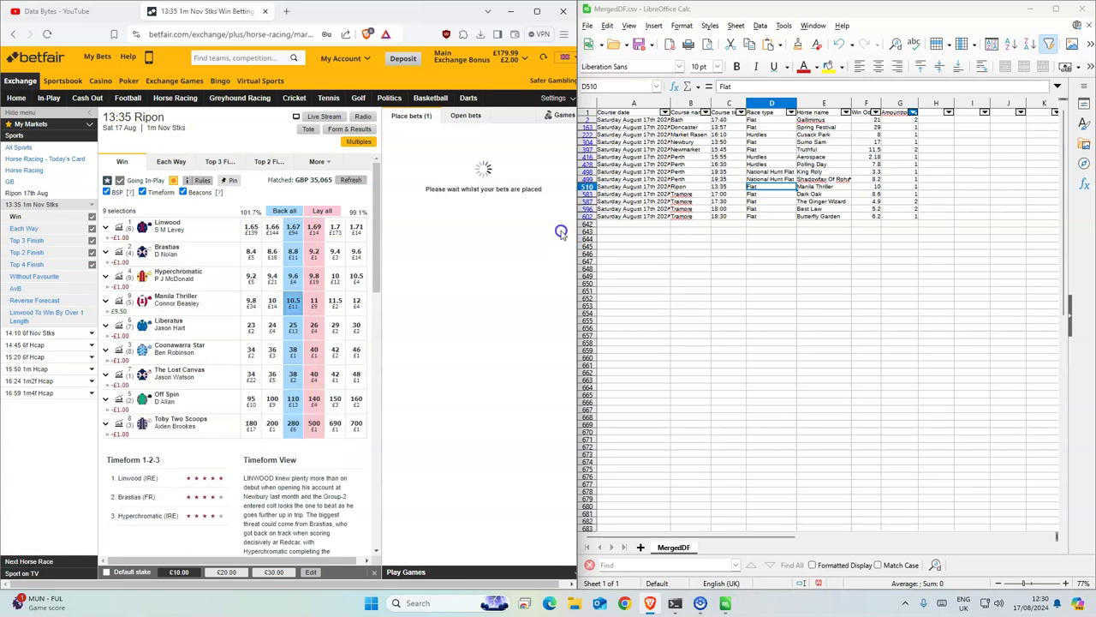
Step: Mark the Tramore 17:00 row in the spreadsheet and open its win market from the racing schedule
click(764, 194)
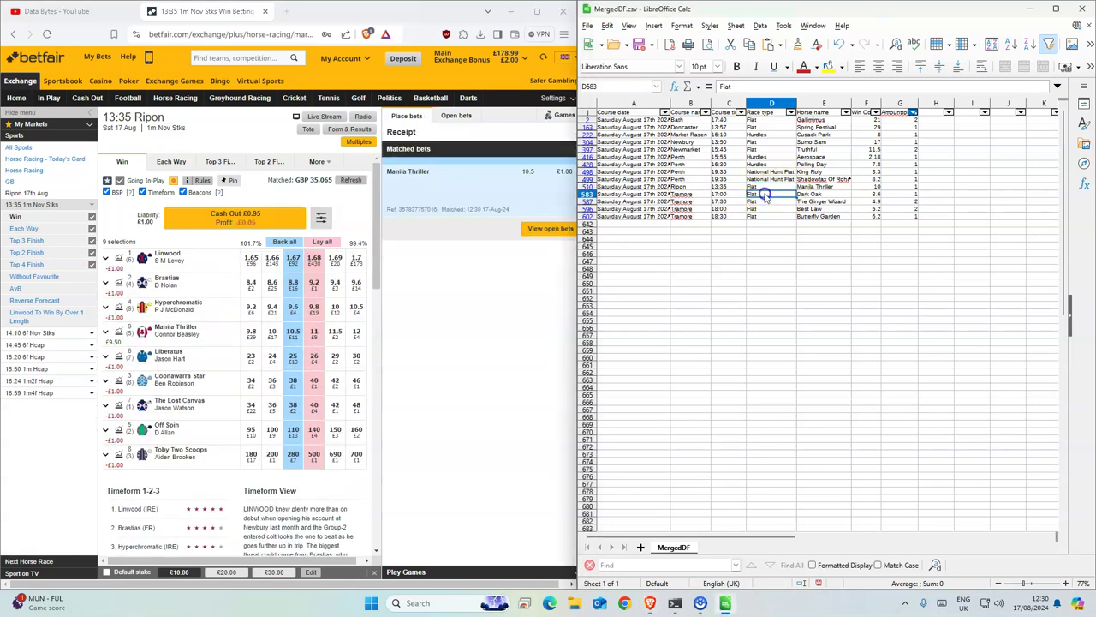
click(174, 98)
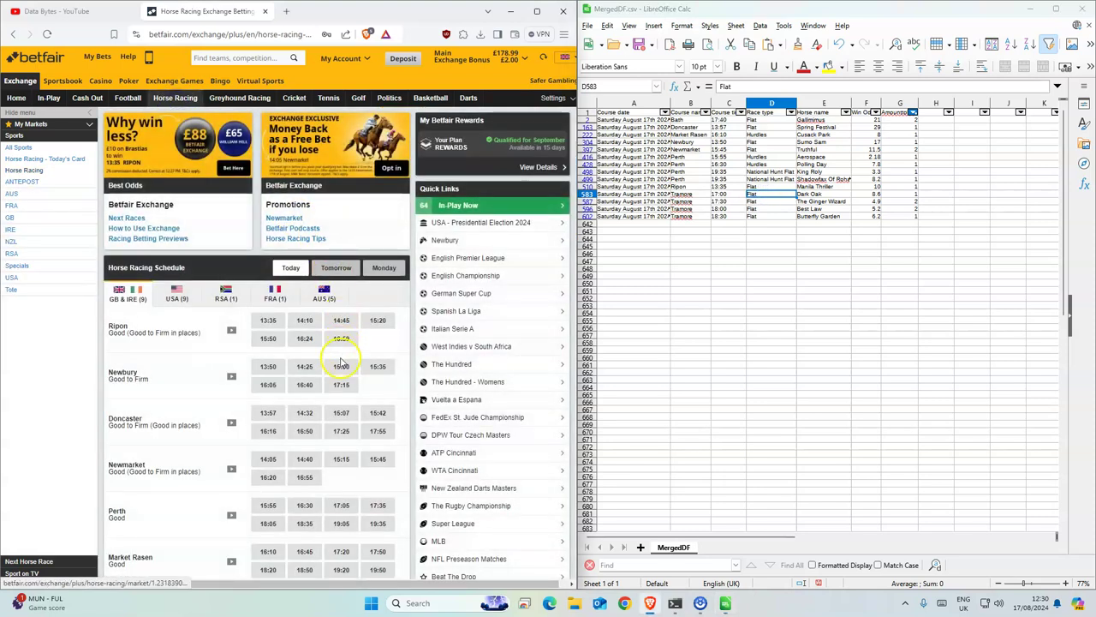
scroll(197, 461, down, 3)
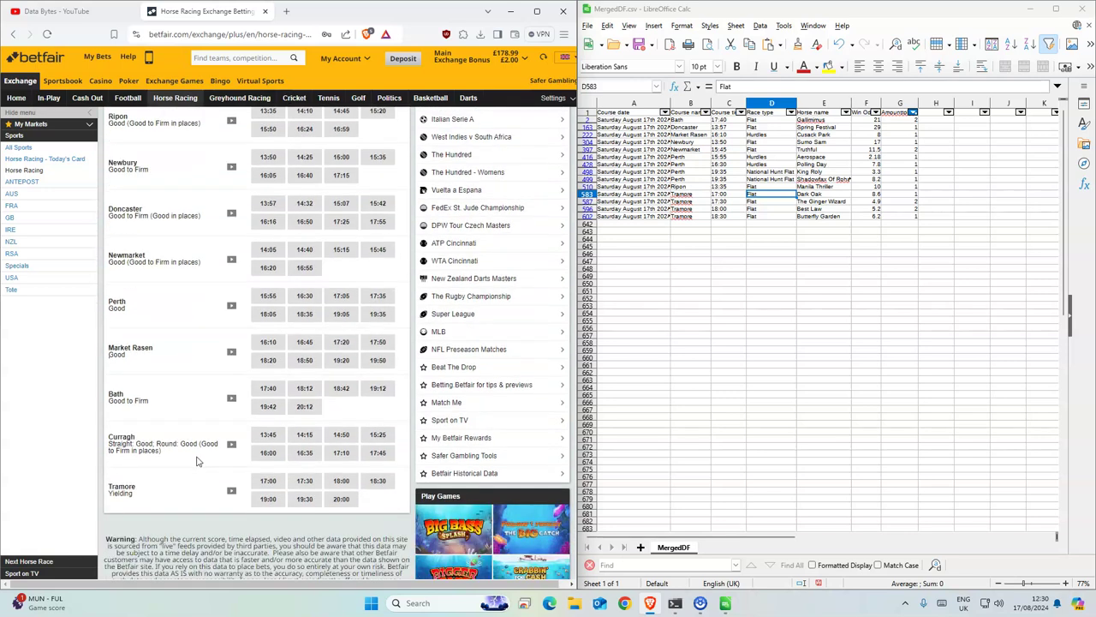
click(266, 481)
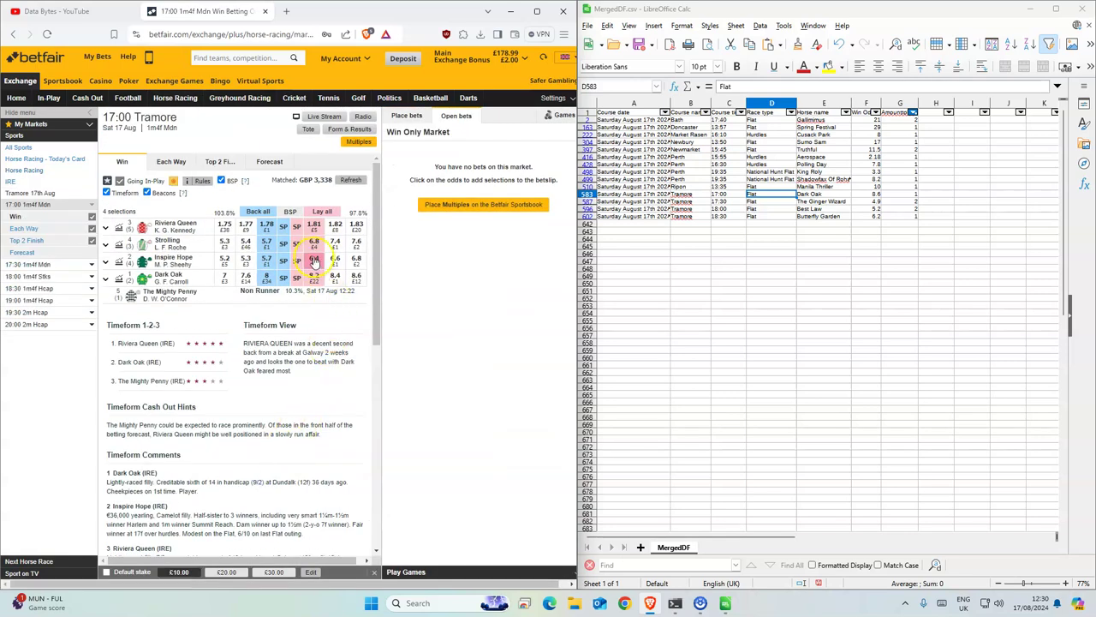
Step: Place and confirm a £1 back bet on Dark Oak at odds of 8.6, and set the unmatched bet to take SP at in-play
click(269, 280)
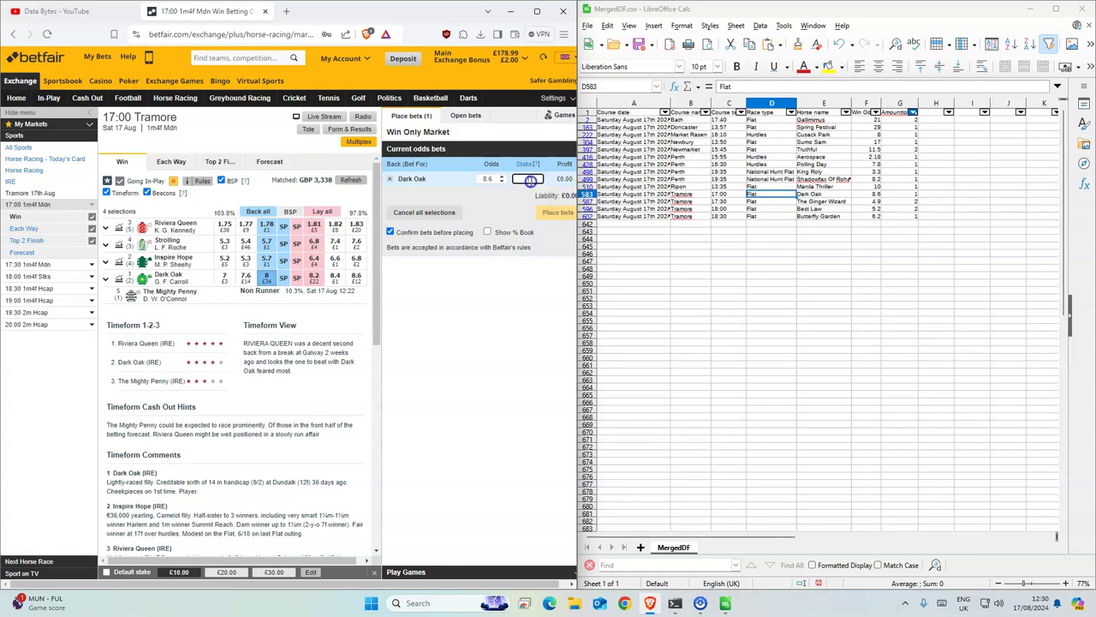
text(1)
click(557, 212)
click(555, 218)
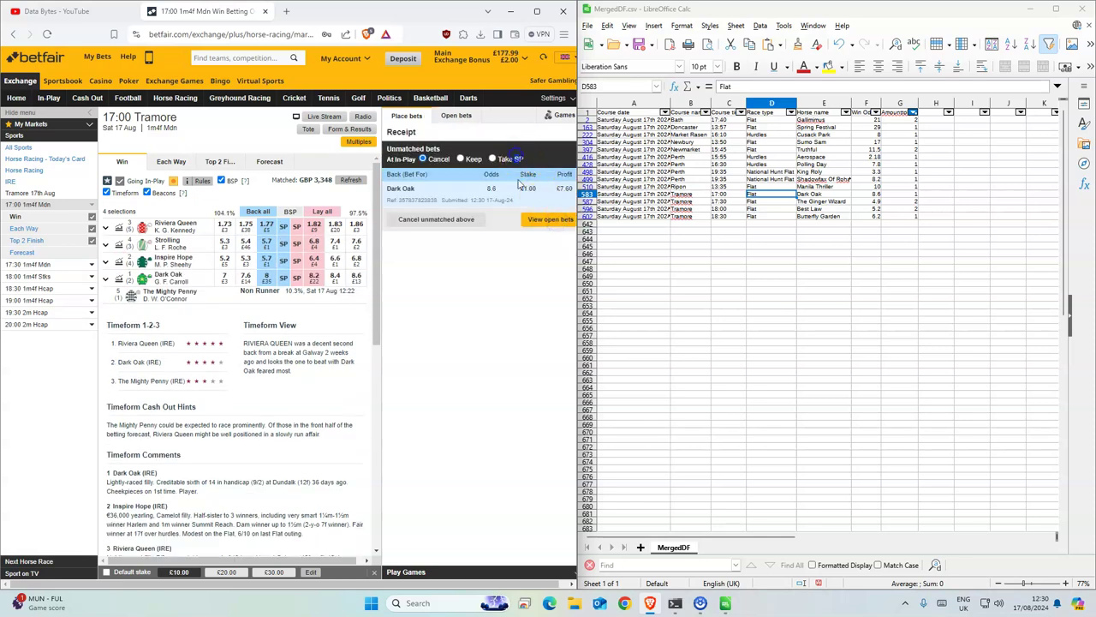
click(500, 162)
click(561, 225)
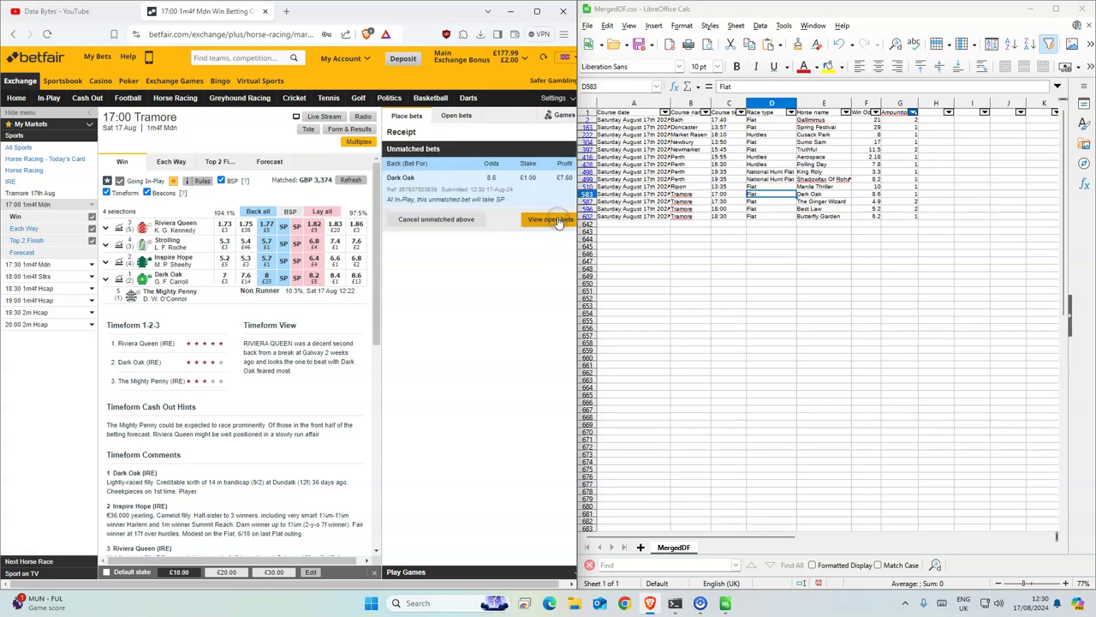
Step: Mark the Tramore 17:30 row in the spreadsheet and open its win market from the racing schedule
click(757, 203)
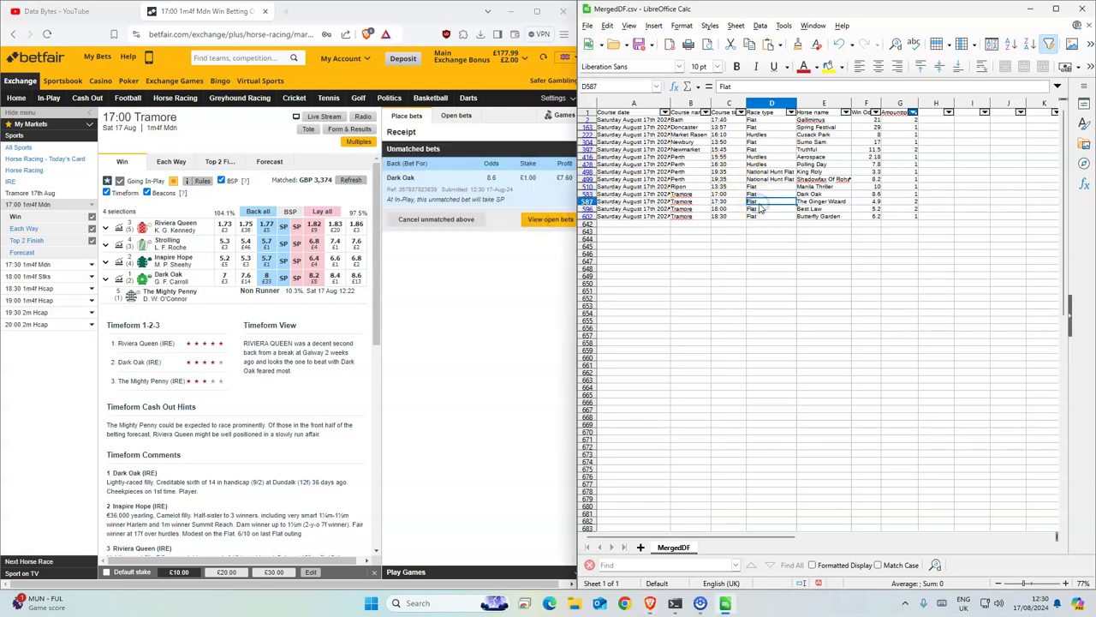
click(293, 229)
click(41, 264)
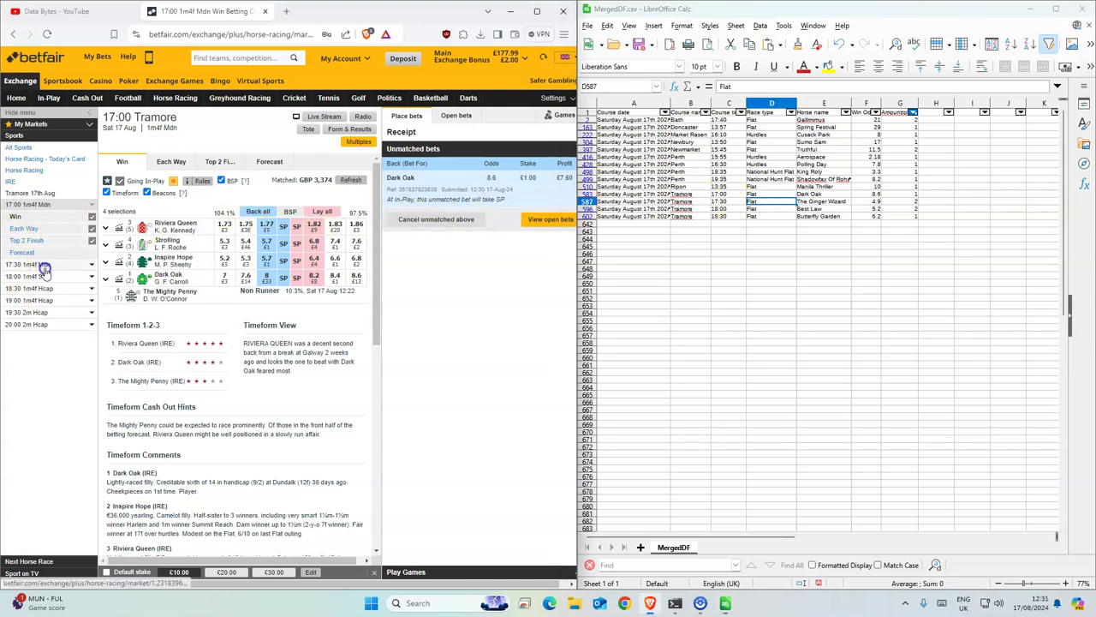
click(66, 294)
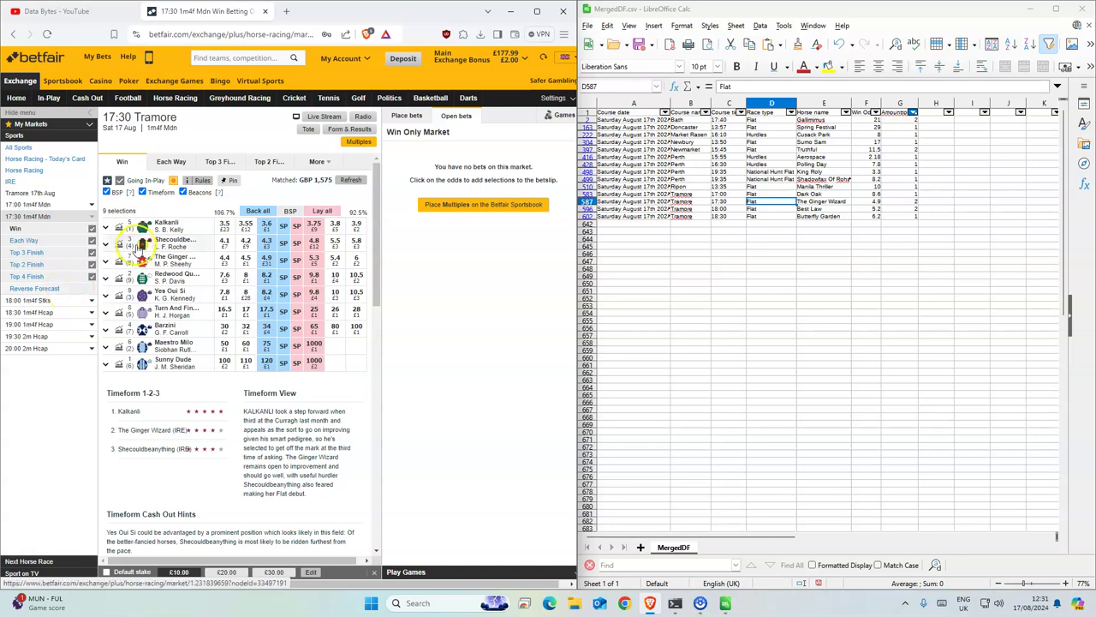
Step: Place and confirm a £2 back bet on The Ginger Wizard at odds of 4.9
click(267, 260)
click(529, 178)
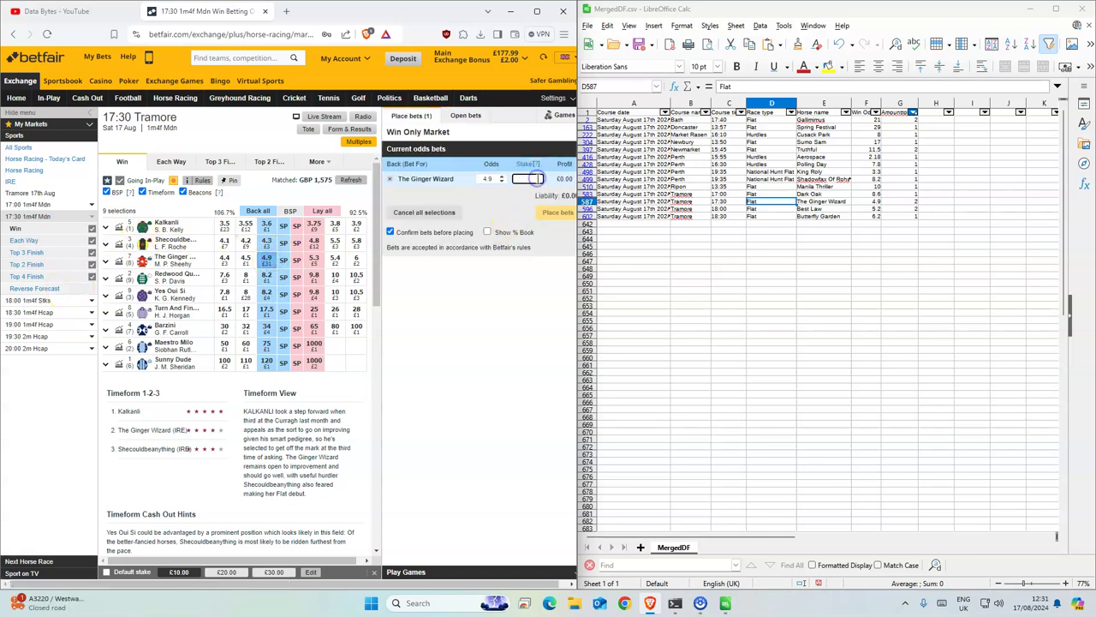
text(1)
click(519, 180)
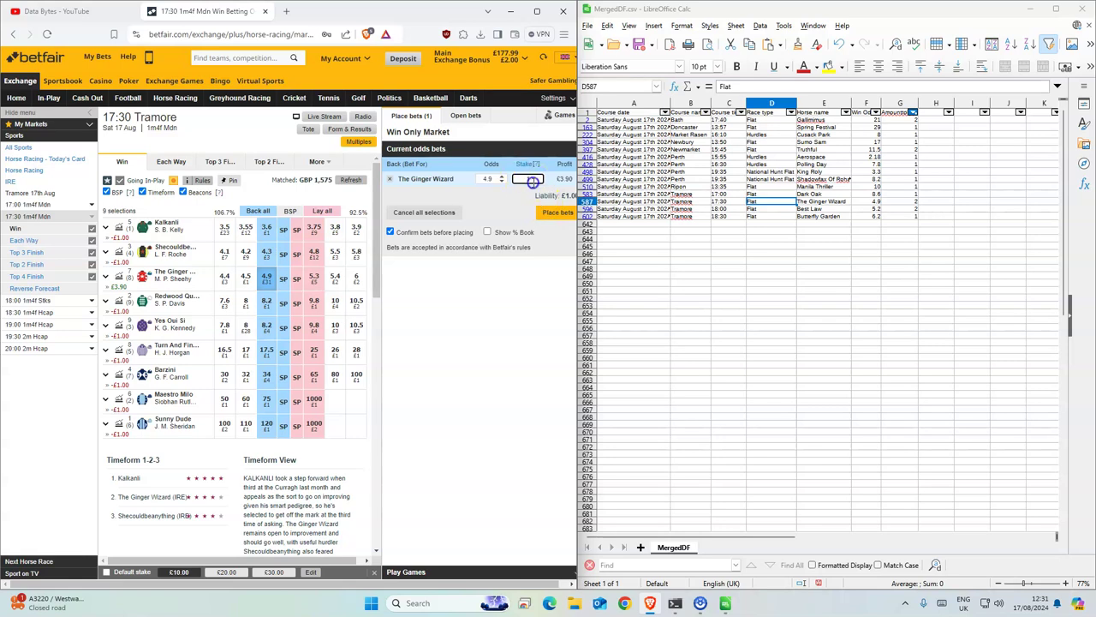
text(2)
click(555, 212)
click(555, 221)
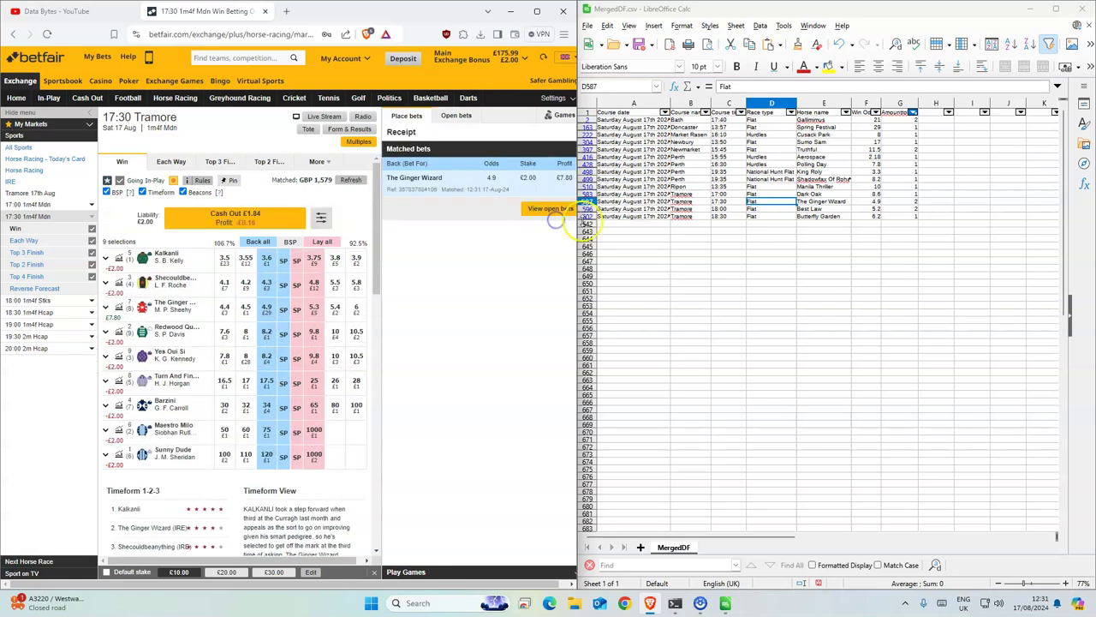
Step: In the Tramore 18:00 win market, place and confirm a £2 back bet on Best Law at odds of 5.2, set to take SP at in-play
click(823, 208)
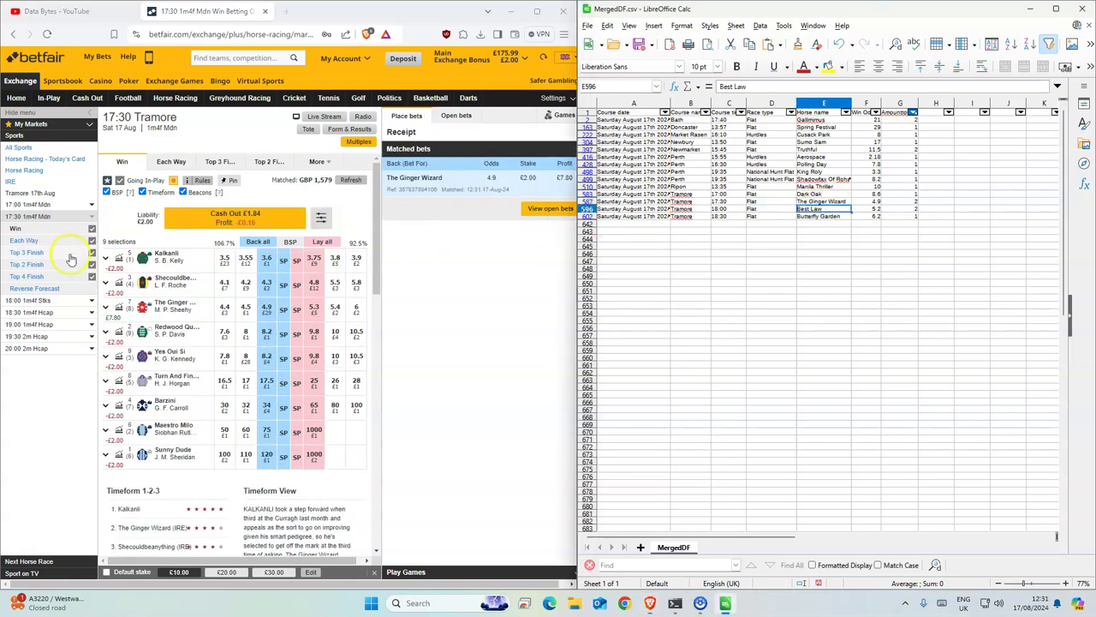
click(30, 300)
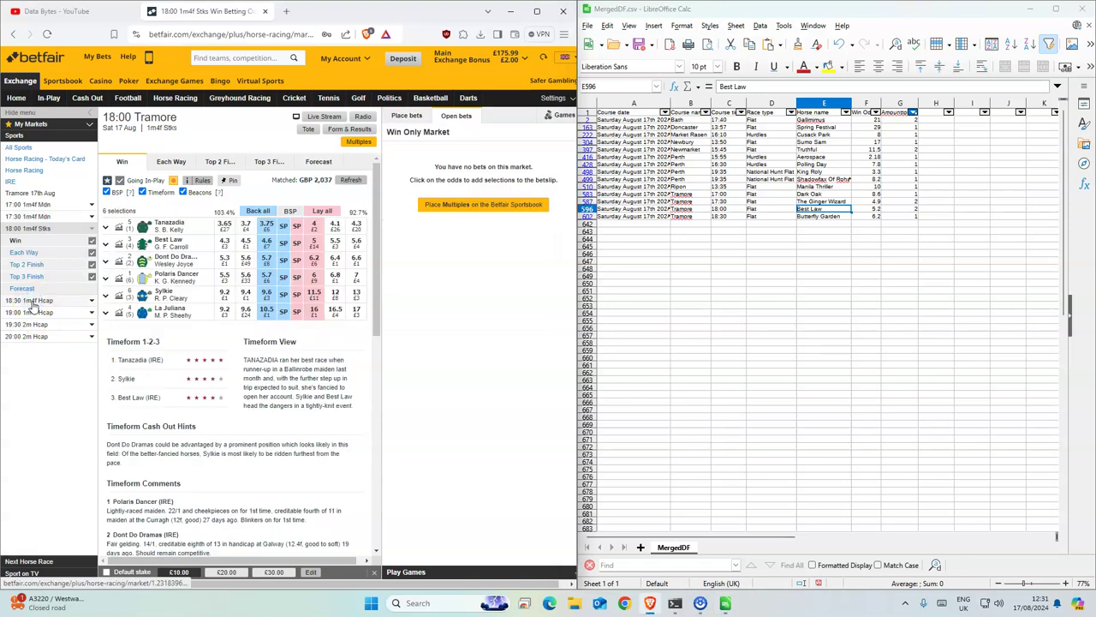
click(266, 243)
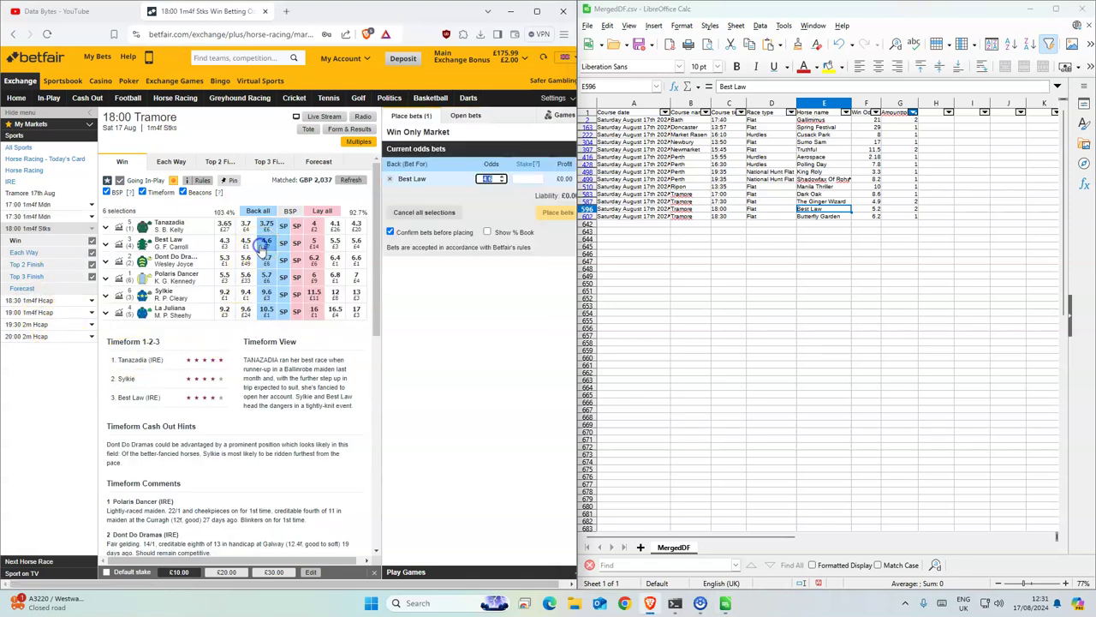
click(270, 244)
click(527, 178)
text(2)
click(557, 212)
click(555, 222)
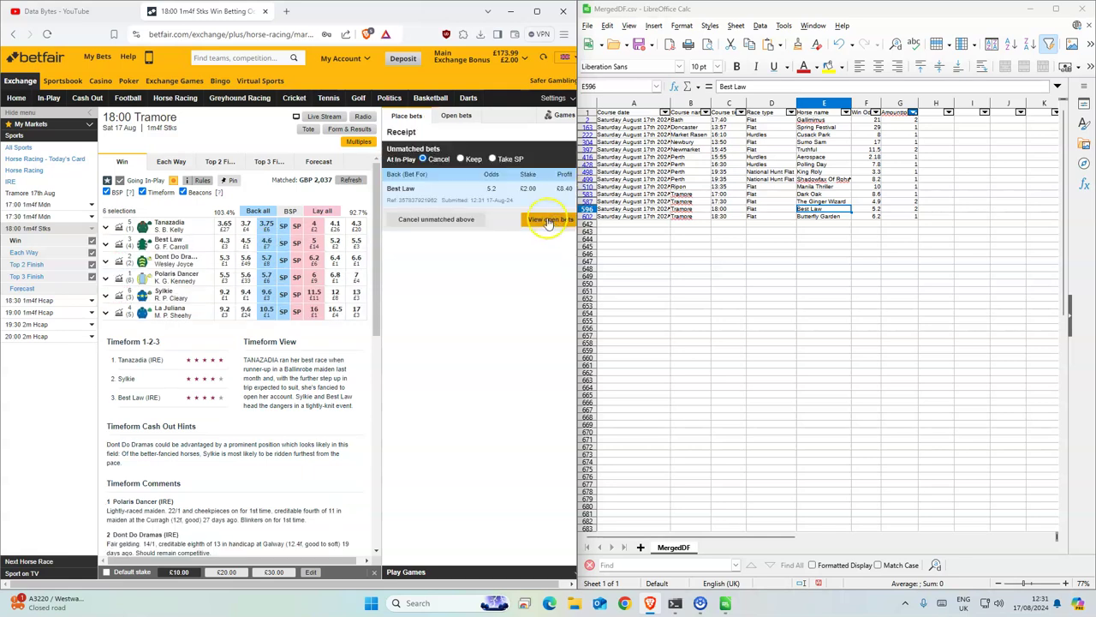
click(561, 221)
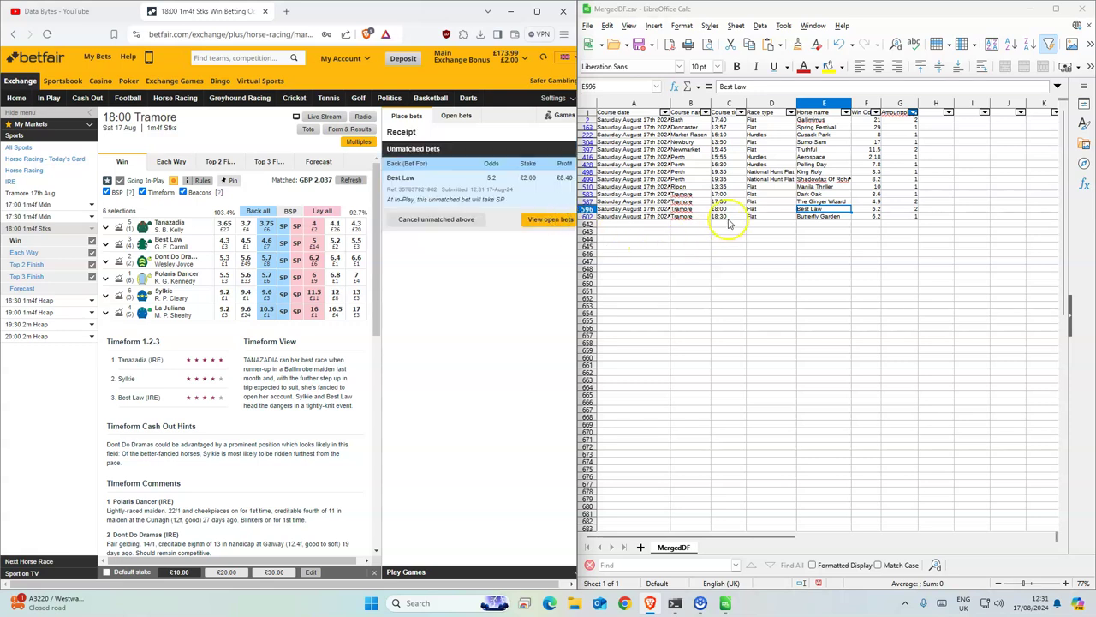
Step: In the Tramore 18:30 win market, place and confirm a £1 back bet on Butterfly Garden at the best available back odds
click(728, 216)
click(30, 301)
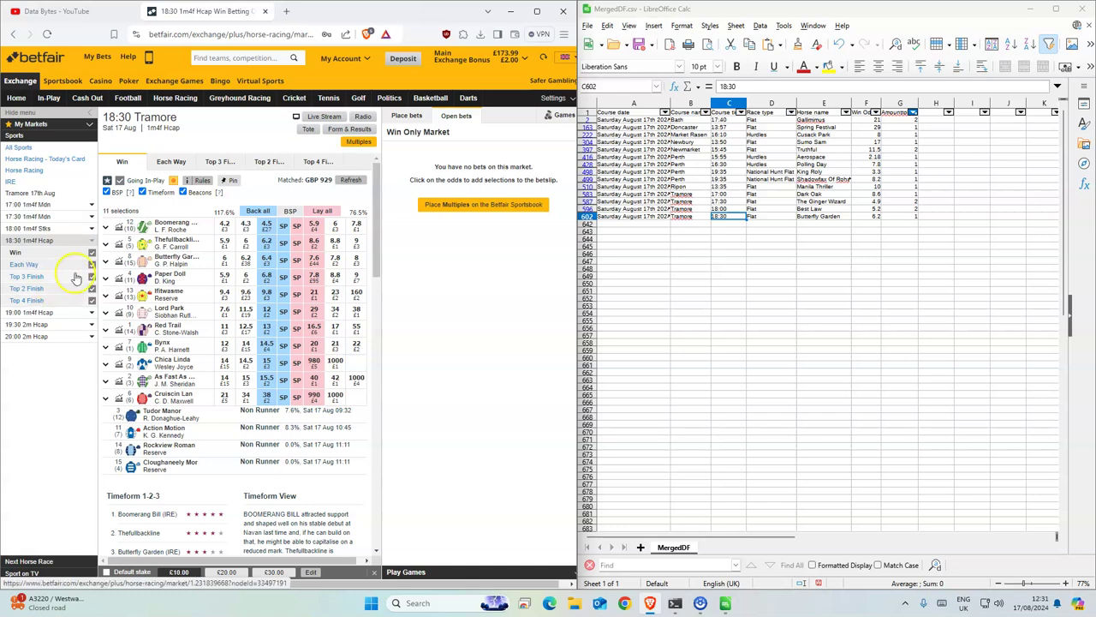
click(266, 259)
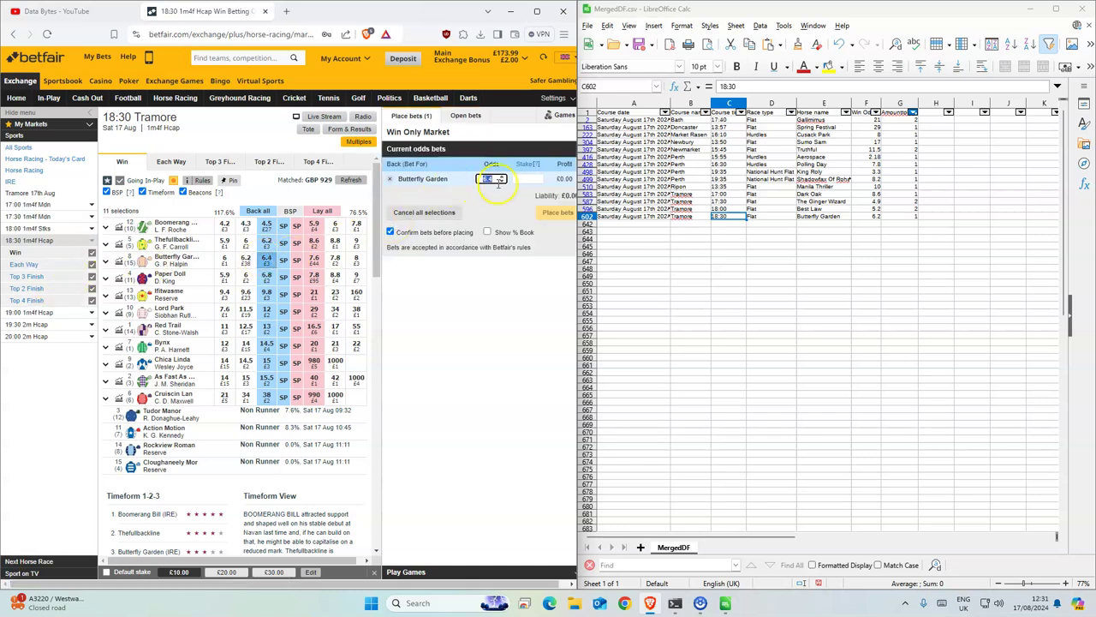
click(533, 177)
text(1)
click(557, 212)
click(557, 221)
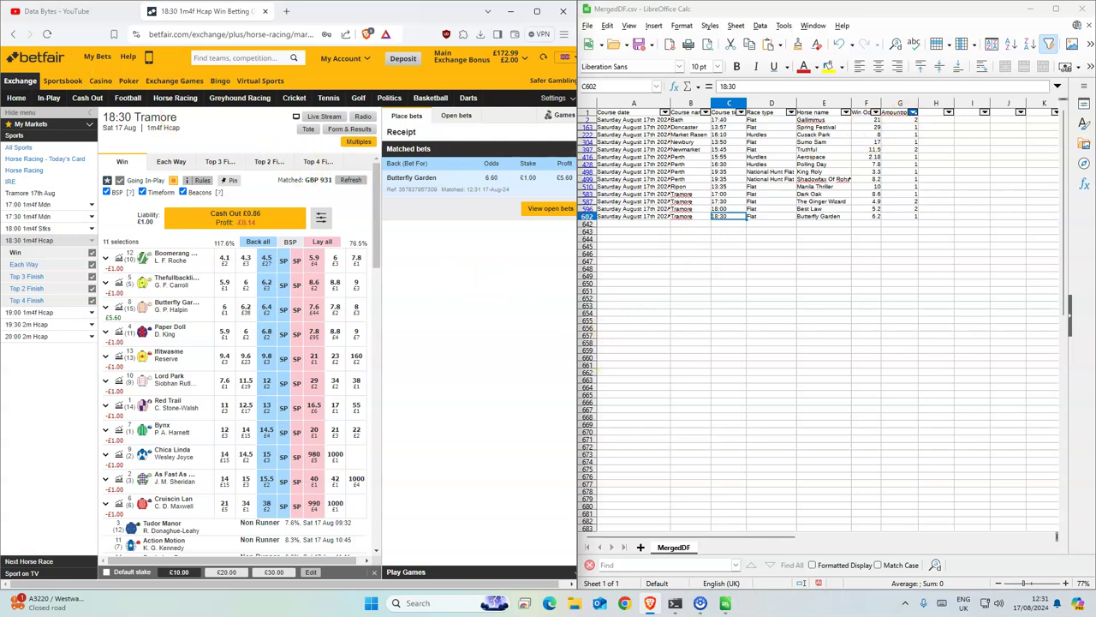
Step: Switch to the Data Bytes YouTube channel and view the full Data Driven Analysis playlist
click(48, 11)
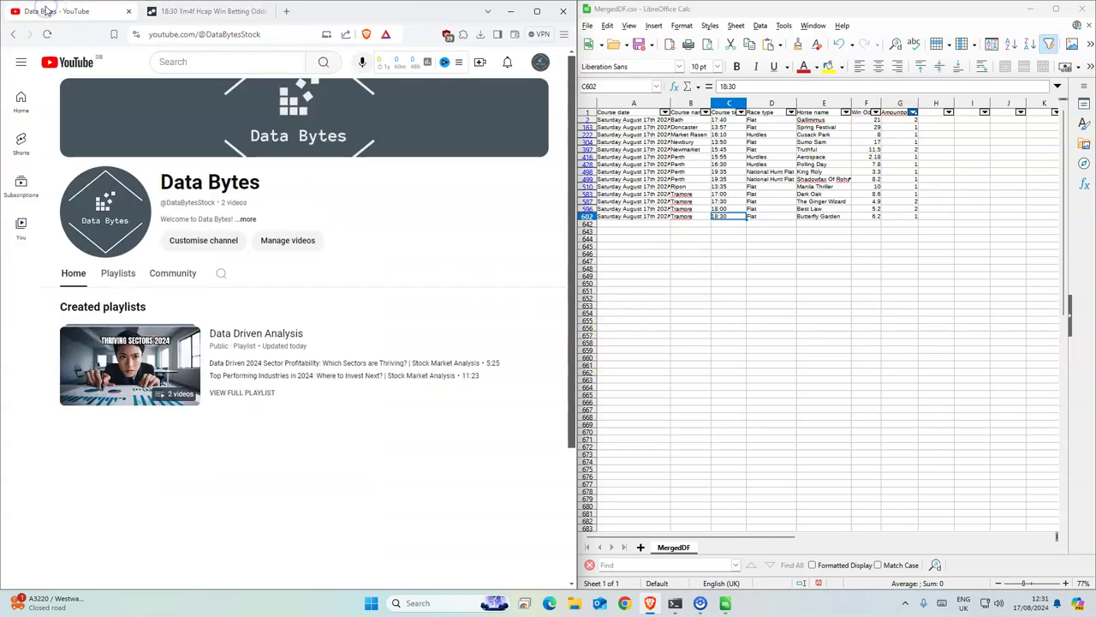
click(128, 274)
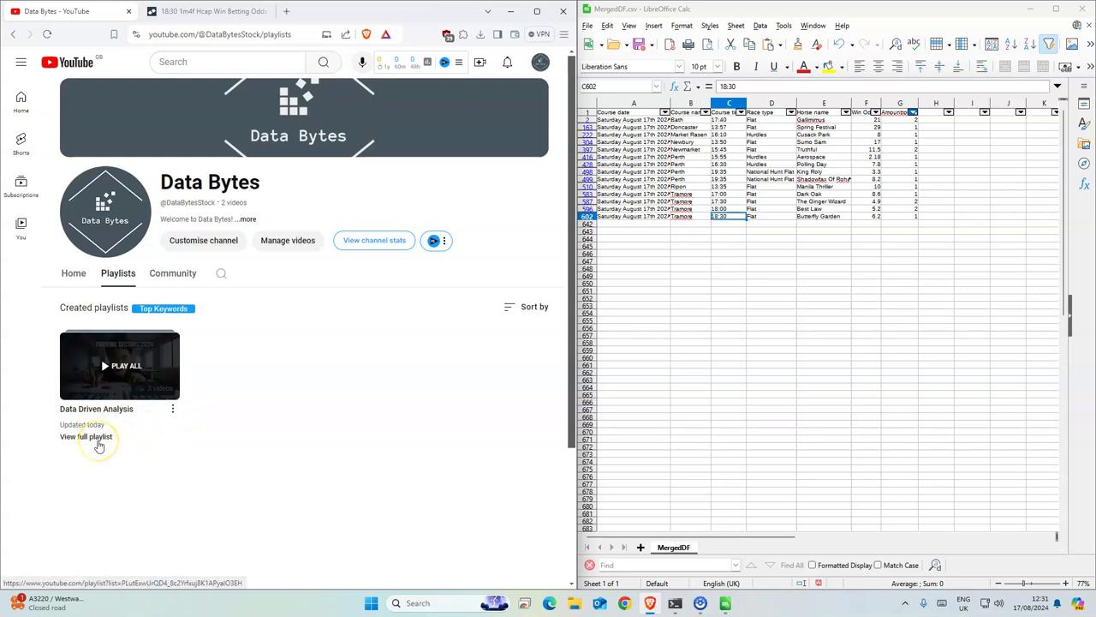
click(98, 444)
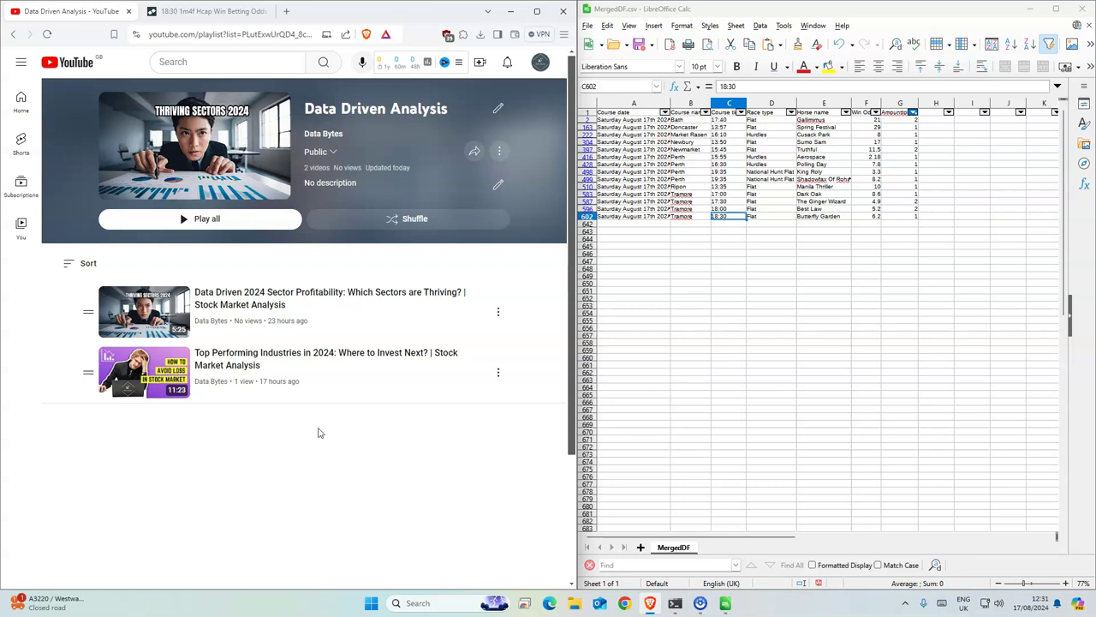
click(323, 372)
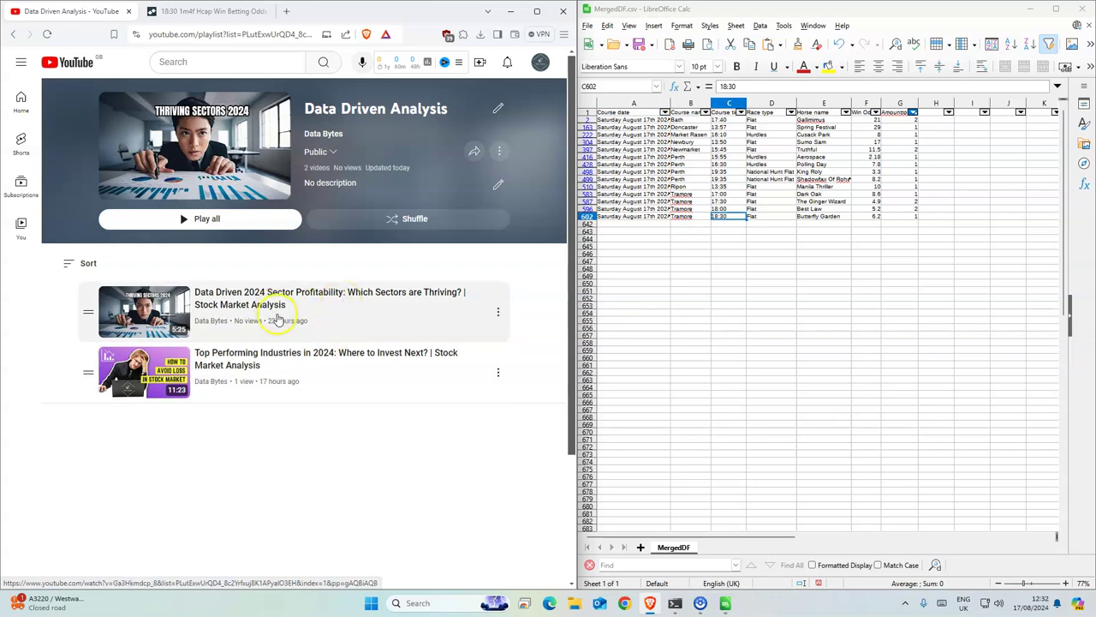
click(353, 321)
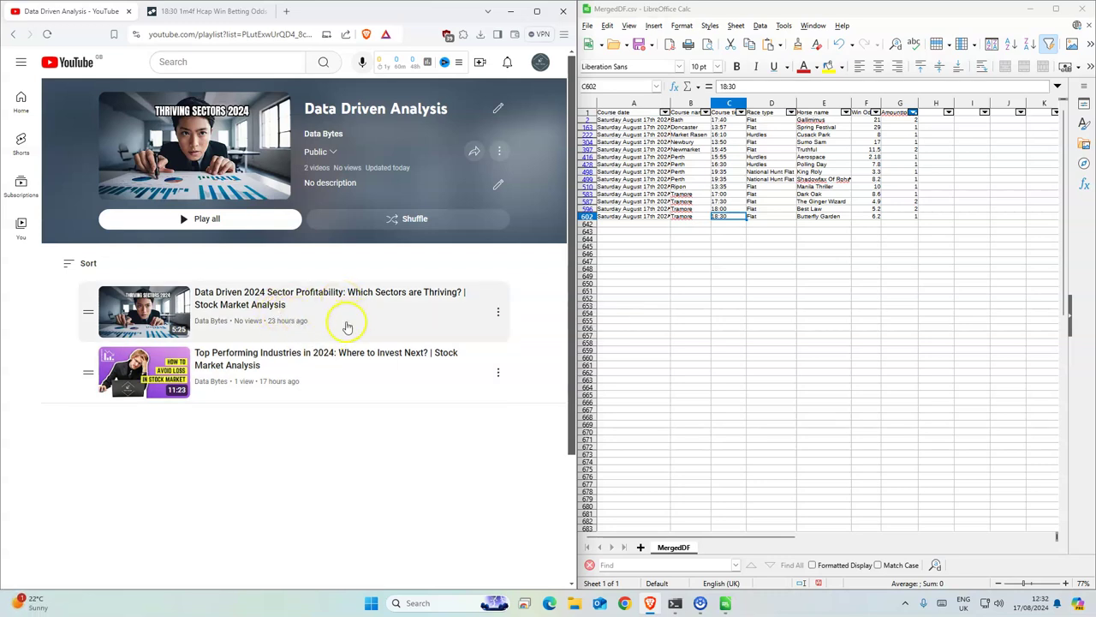